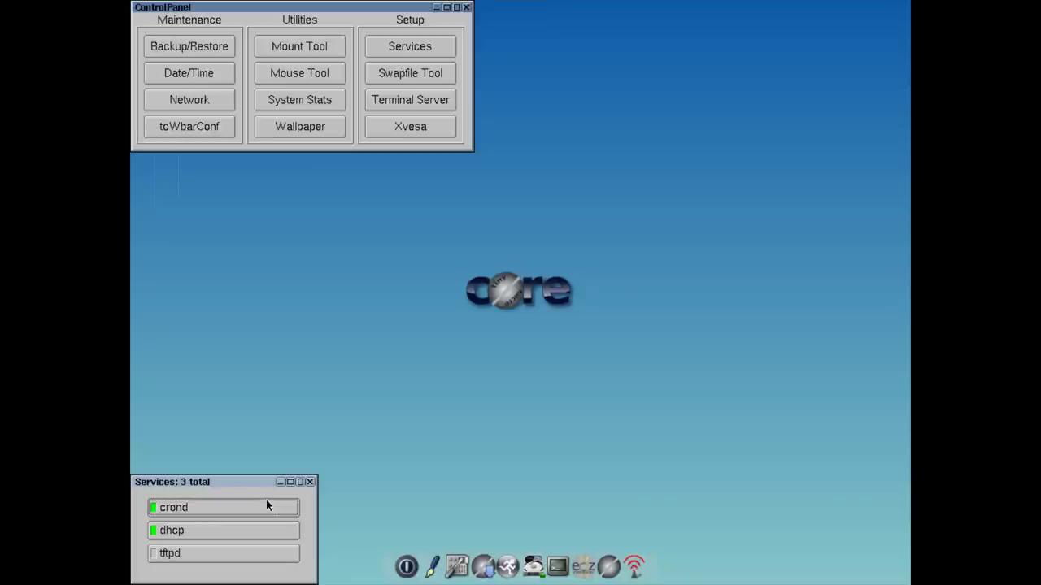
# - Look over the services list and close it
pyautogui.click(266, 502)
pyautogui.click(310, 483)
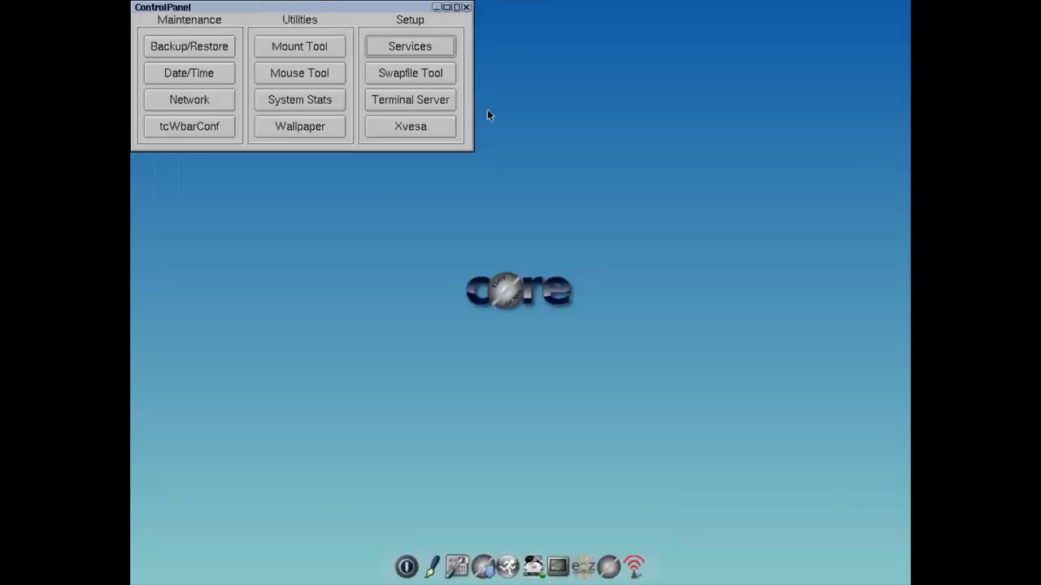
# - View the Swapfile Tool and the Terminal Server setup in turn, leaving each without entering anything
pyautogui.click(428, 72)
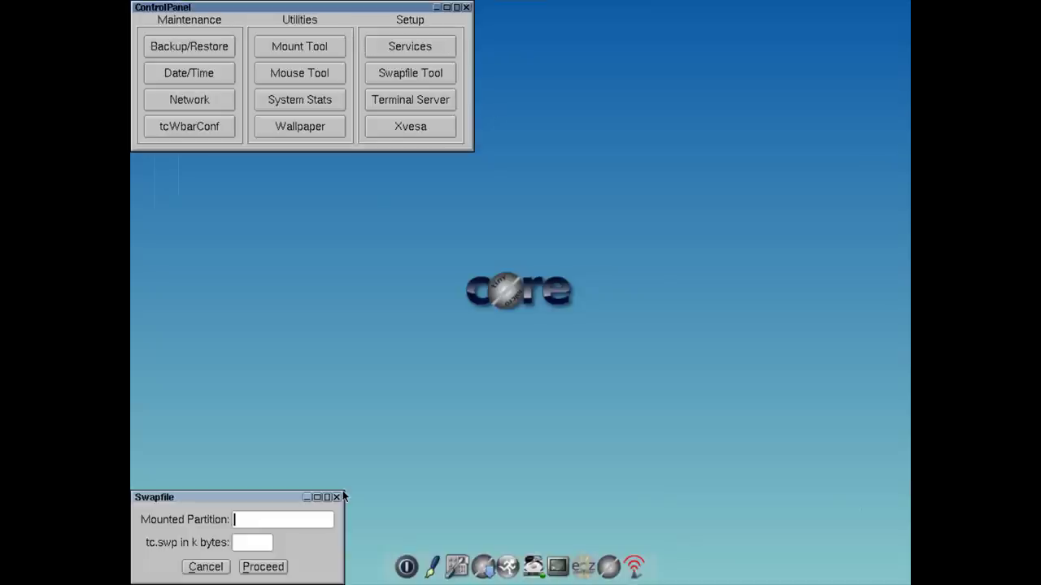
pyautogui.click(205, 567)
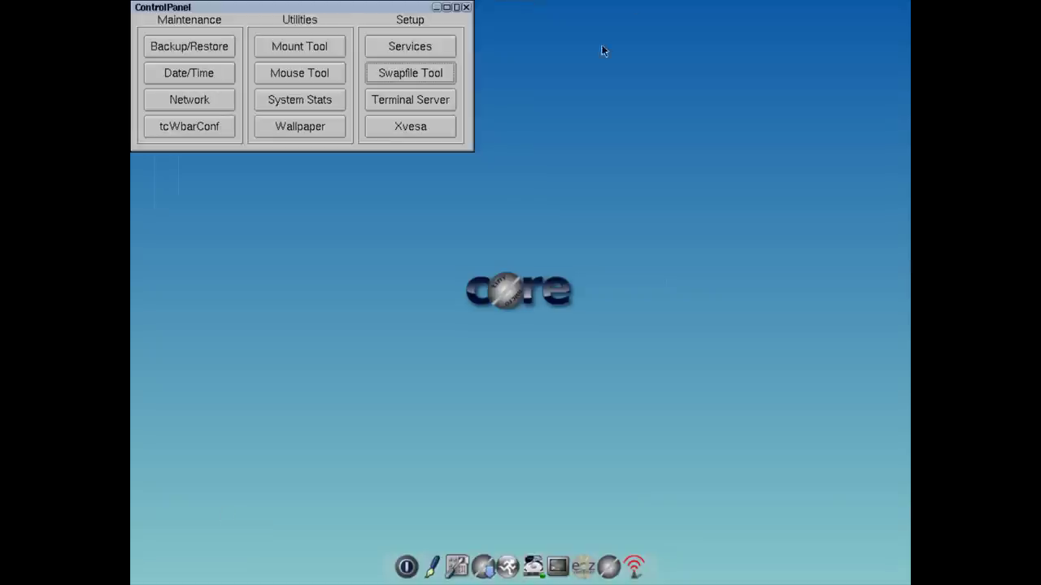
pyautogui.click(374, 99)
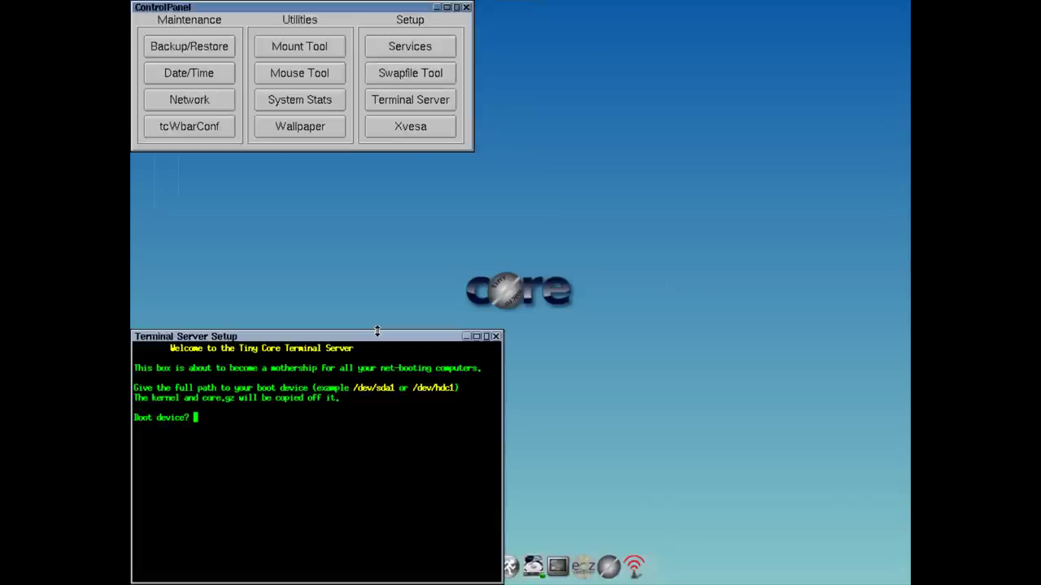
pyautogui.click(497, 336)
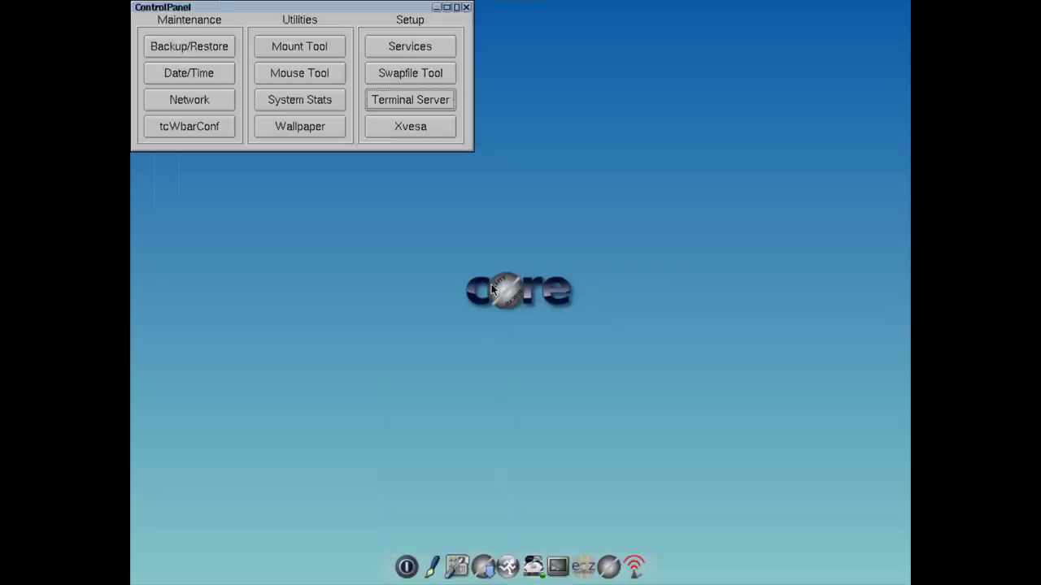
# - In the Xvesa setup, choose resolution option 15 (1024x768x16) and close the setup without selecting a mouse type
pyautogui.click(411, 127)
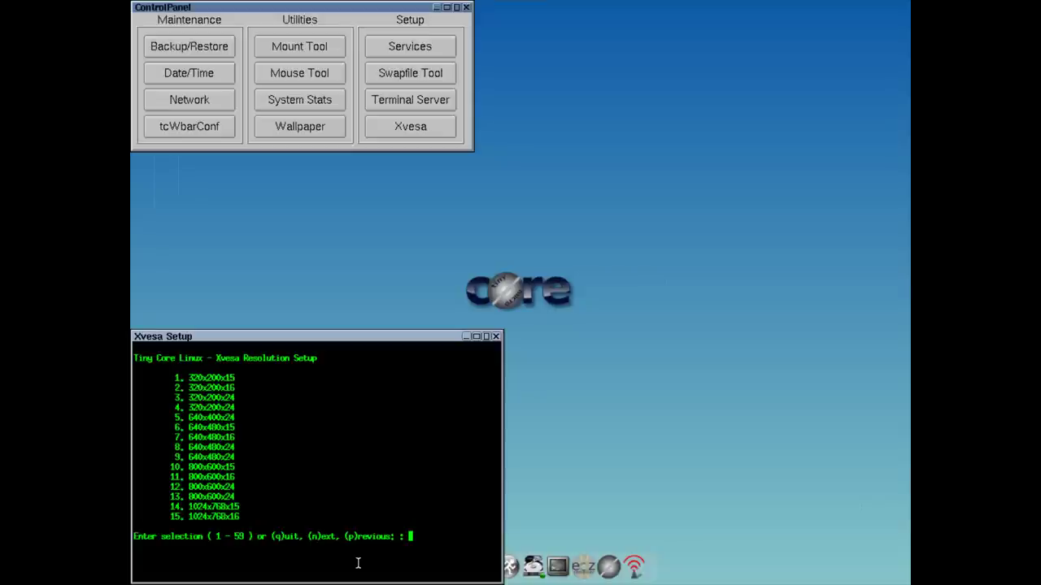
pyautogui.write('15')
pyautogui.press('KP_Enter')
pyautogui.press('BackSpace')
pyautogui.press('BackSpace')
pyautogui.press('BackSpace')
pyautogui.press('BackSpace')
pyautogui.write('5')
pyautogui.press('Return')
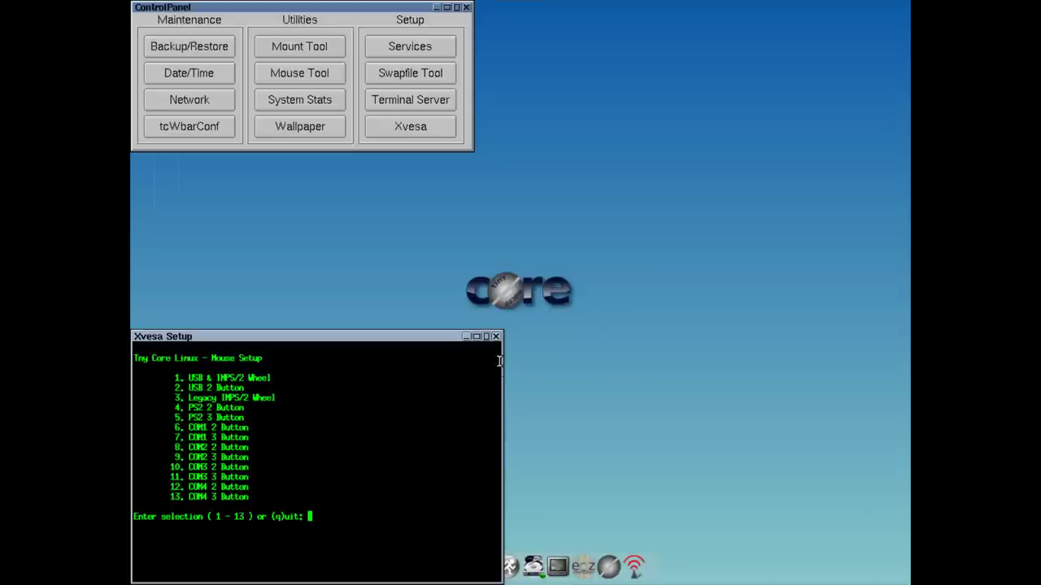
pyautogui.click(497, 336)
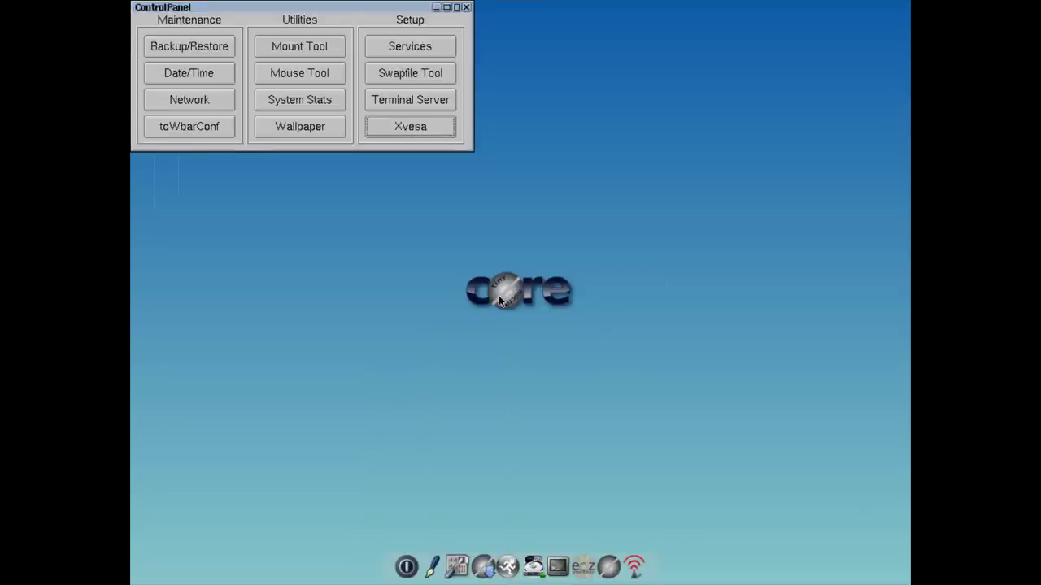
# - Close the ControlPanel window
pyautogui.click(477, 6)
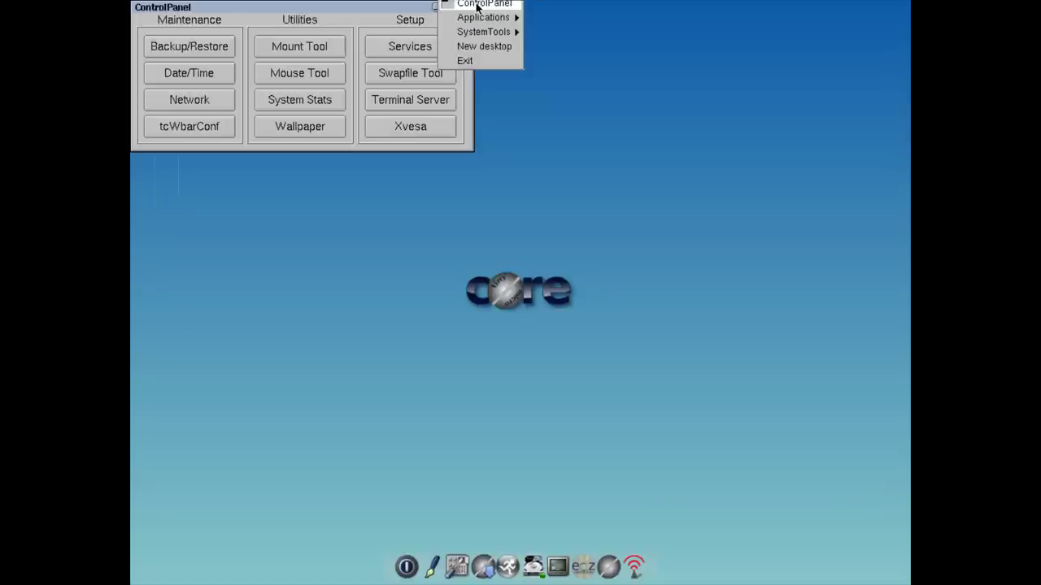
pyautogui.click(326, 11)
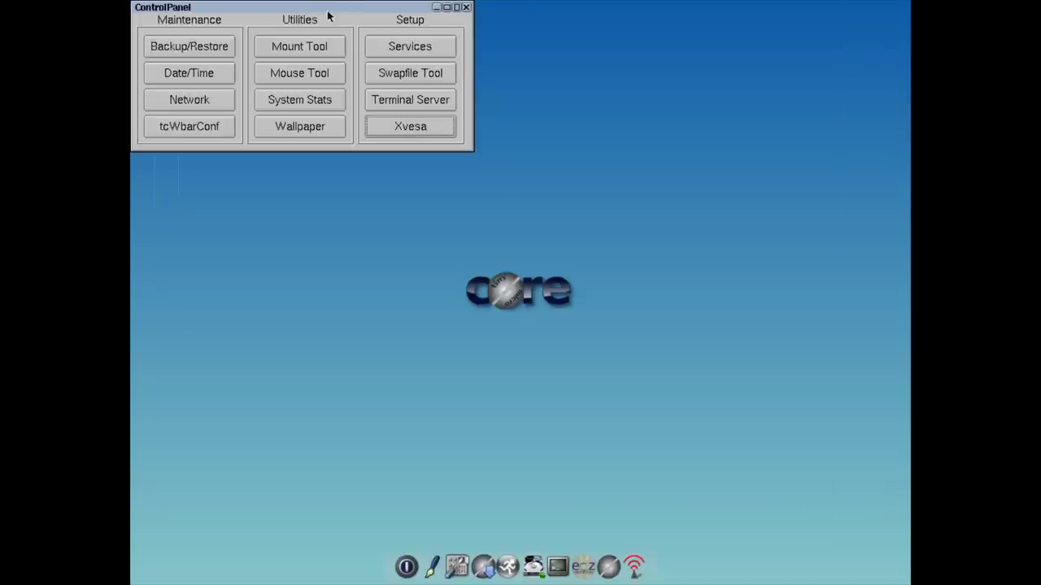
pyautogui.click(466, 7)
pyautogui.click(274, 308)
pyautogui.moveTo(291, 325)
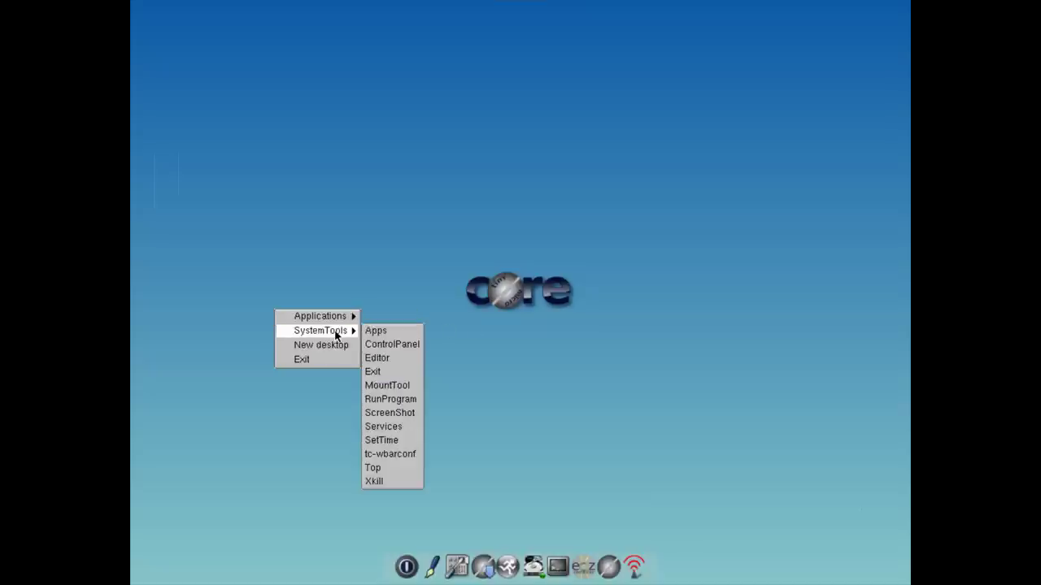
pyautogui.click(543, 520)
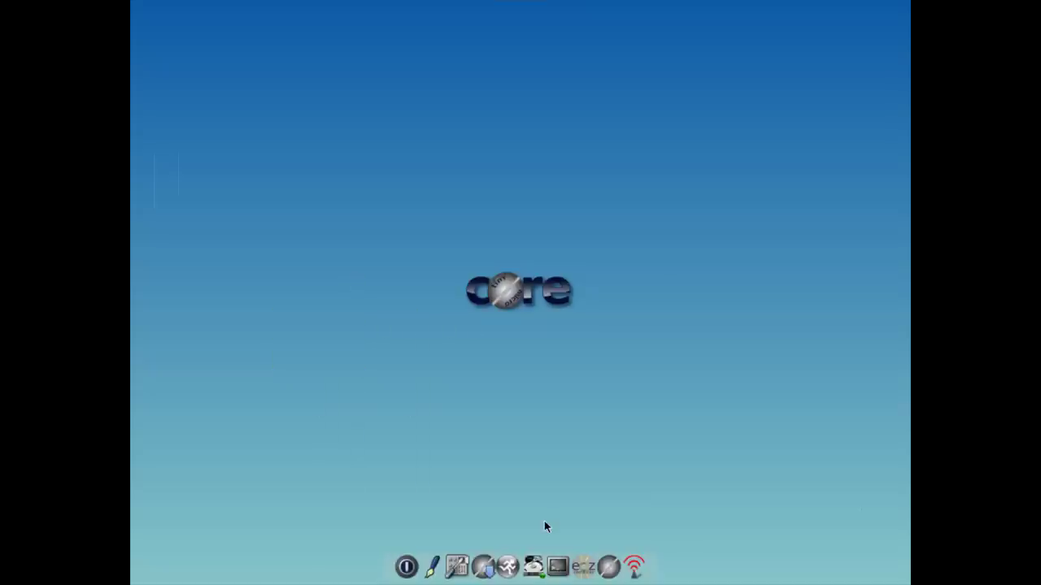
# - Launch the Apps browser and let the system pick the fastest mirror on its first run
pyautogui.click(480, 559)
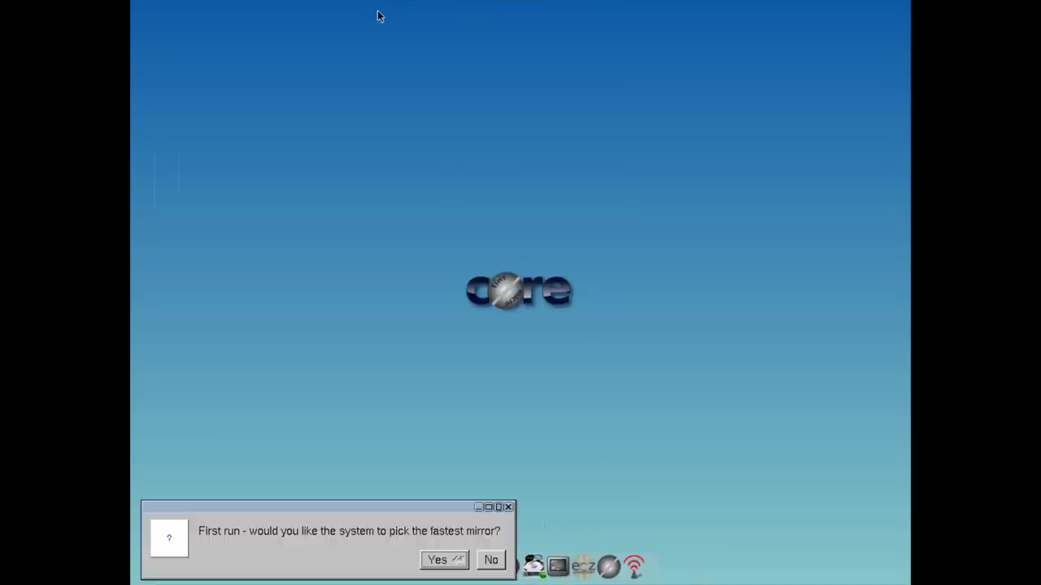
pyautogui.press('Return')
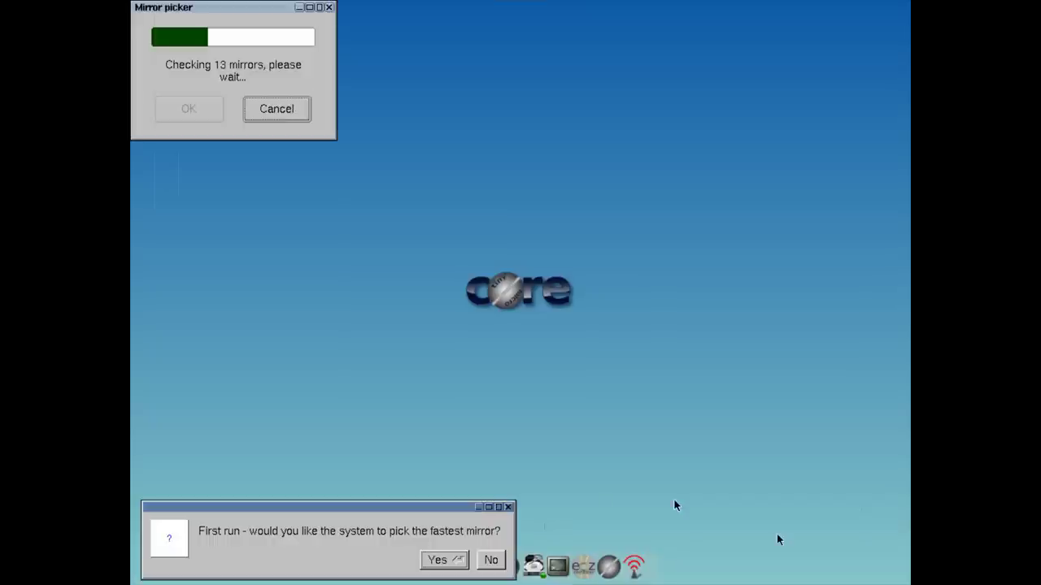
pyautogui.moveTo(399, 509); pyautogui.dragTo(388, 230)
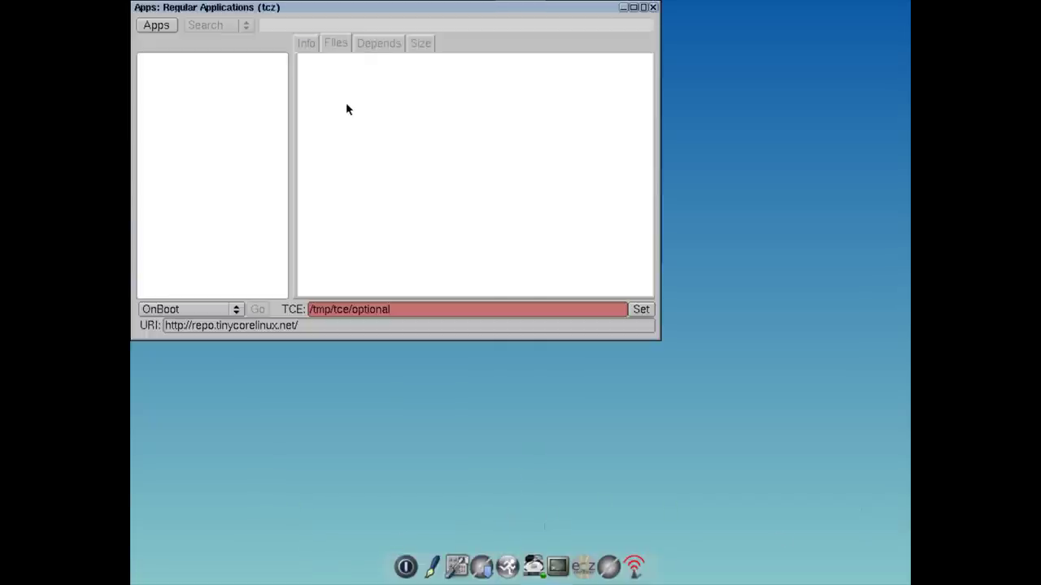
# - Move the Apps window toward the middle of the desktop and load the remote cloud repository's extension list
pyautogui.moveTo(278, 7); pyautogui.dragTo(427, 122)
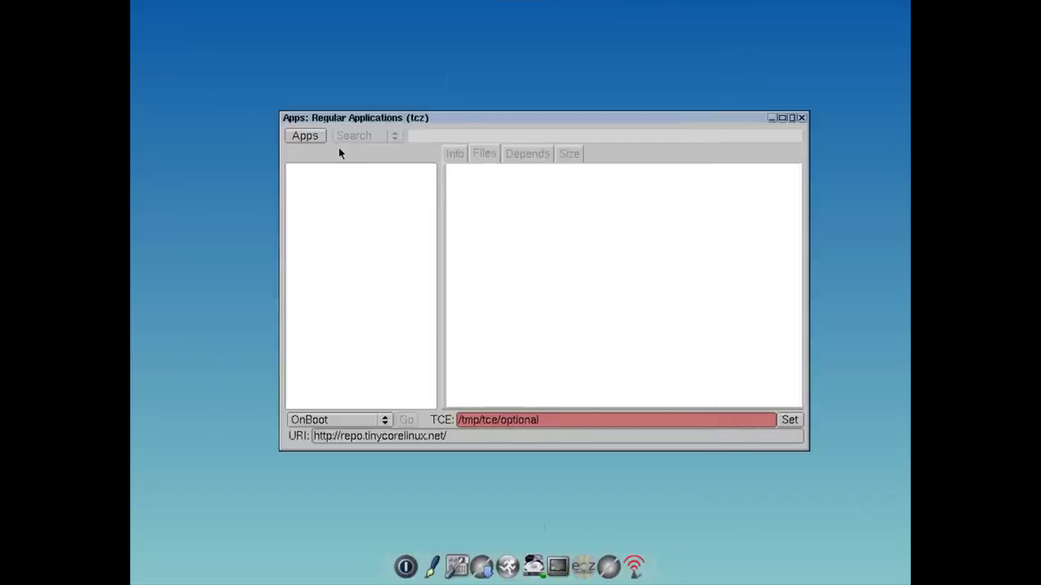
pyautogui.click(305, 138)
pyautogui.moveTo(321, 152)
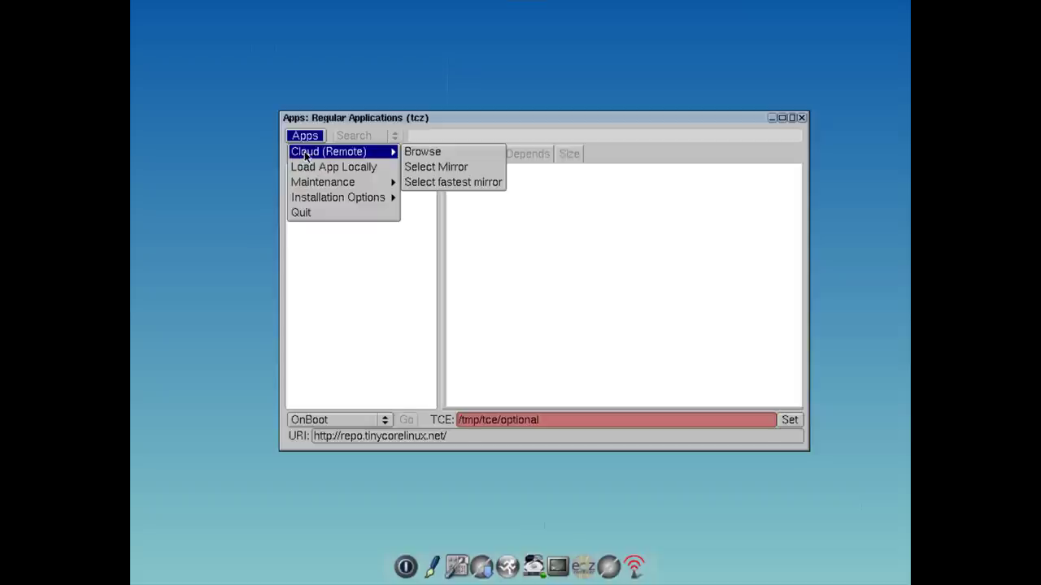
pyautogui.click(450, 156)
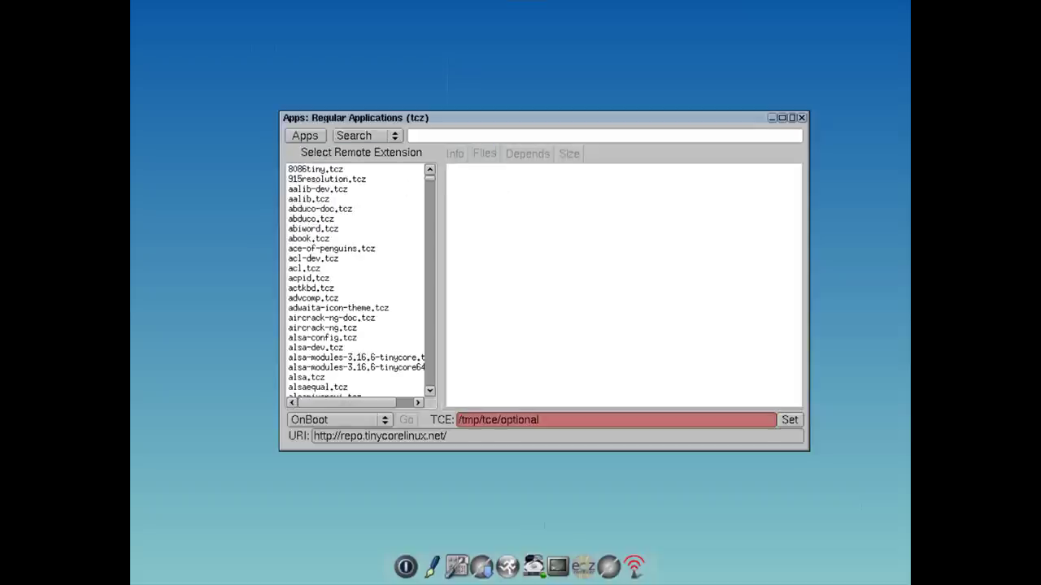
# - Examine the info of various remote extensions from aalib.tcz through beaver.tcz, brasero-dev.tcz and bzip2.tcz to cabextract.tcz
pyautogui.click(384, 200)
pyautogui.click(369, 307)
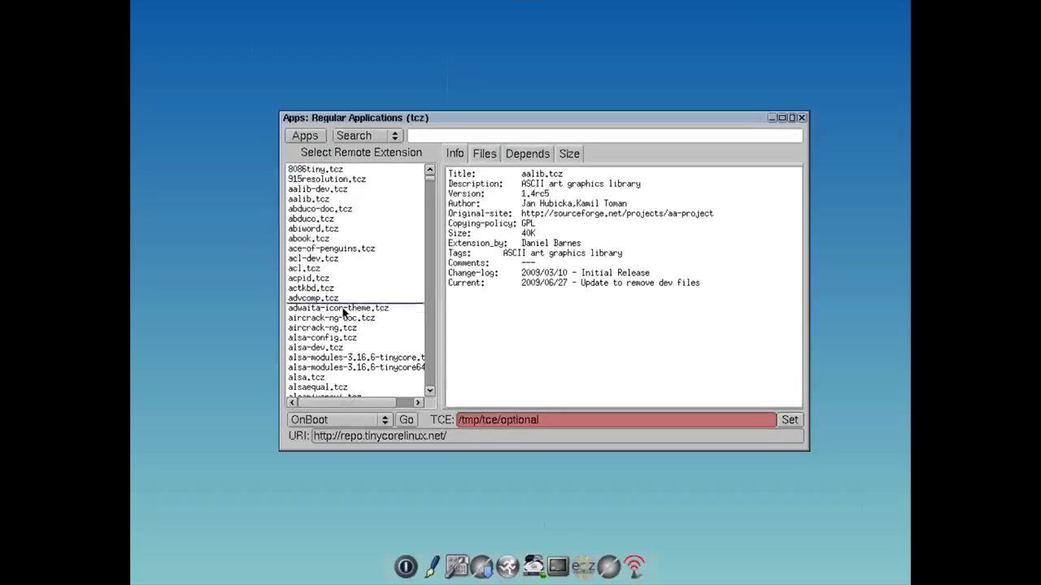
pyautogui.scroll(-1, 370, 340)
pyautogui.scroll(-3, 369, 340)
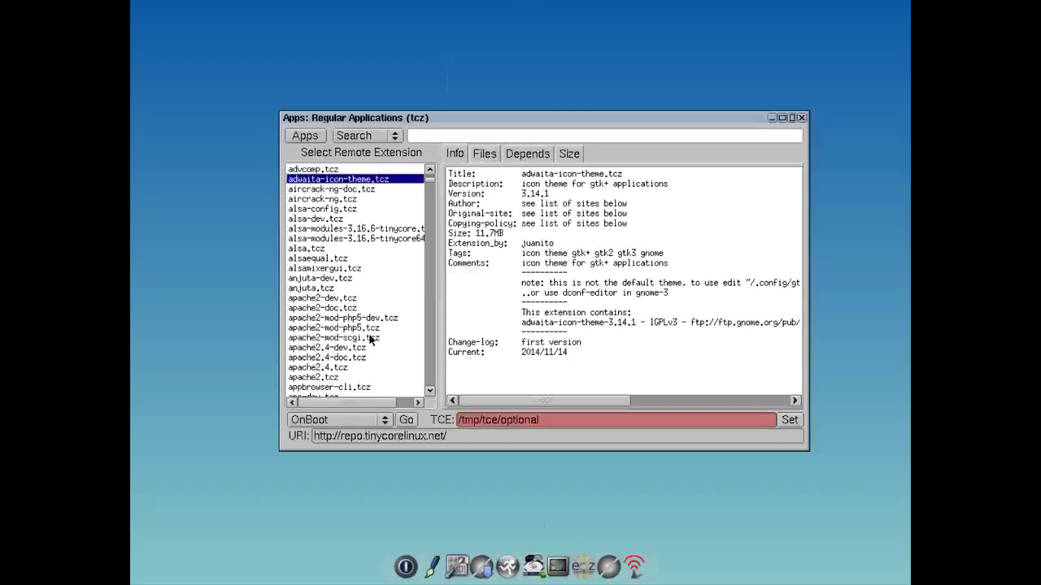
pyautogui.click(369, 337)
pyautogui.scroll(-1, 369, 340)
pyautogui.scroll(-1, 369, 340)
pyautogui.click(369, 338)
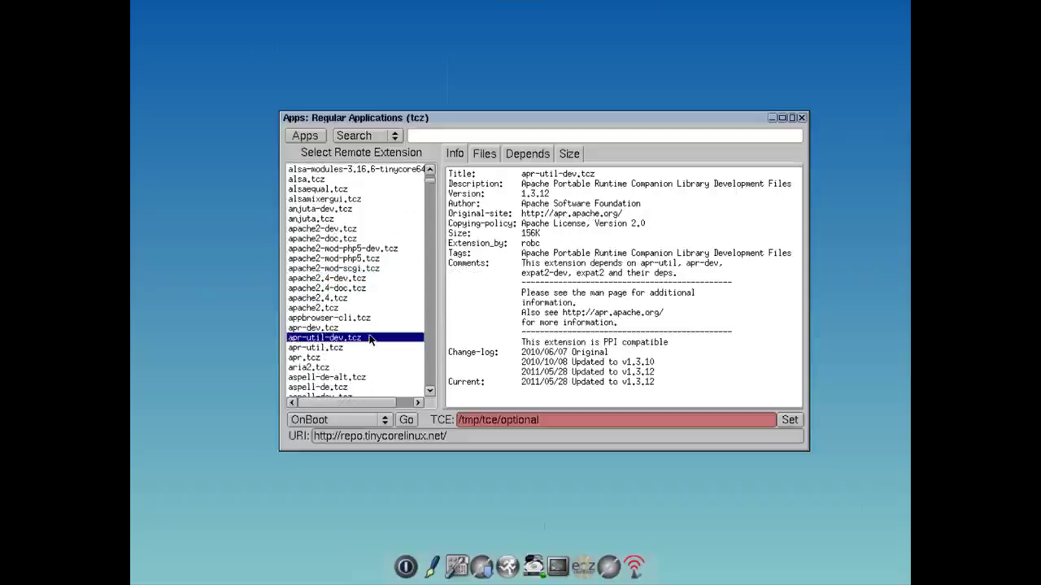
pyautogui.scroll(-4, 369, 340)
pyautogui.click(369, 338)
pyautogui.scroll(-4, 369, 340)
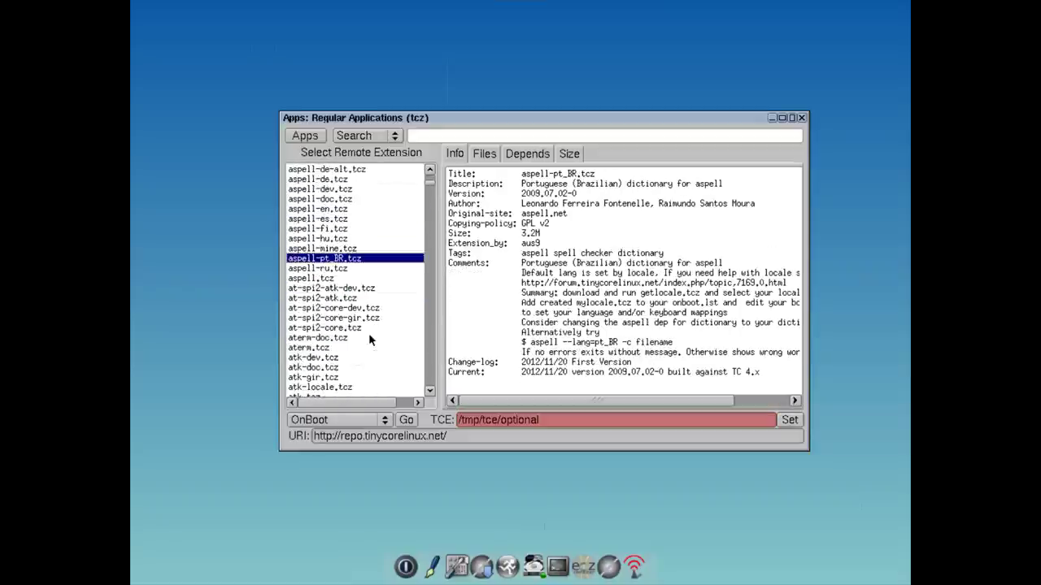
pyautogui.click(369, 338)
pyautogui.scroll(-3, 369, 340)
pyautogui.click(369, 337)
pyautogui.scroll(-6, 370, 339)
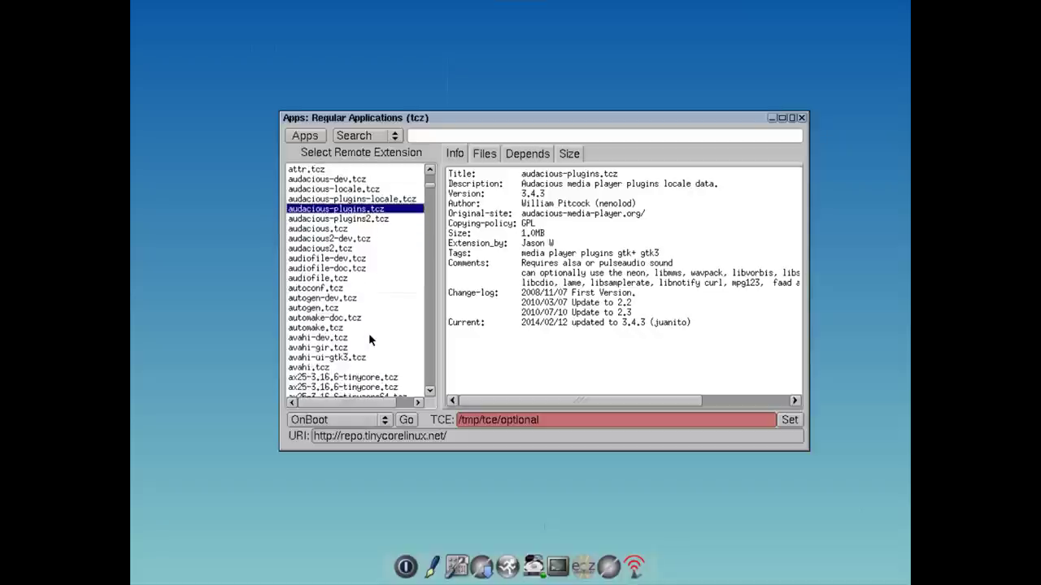
pyautogui.click(370, 337)
pyautogui.scroll(-4, 370, 340)
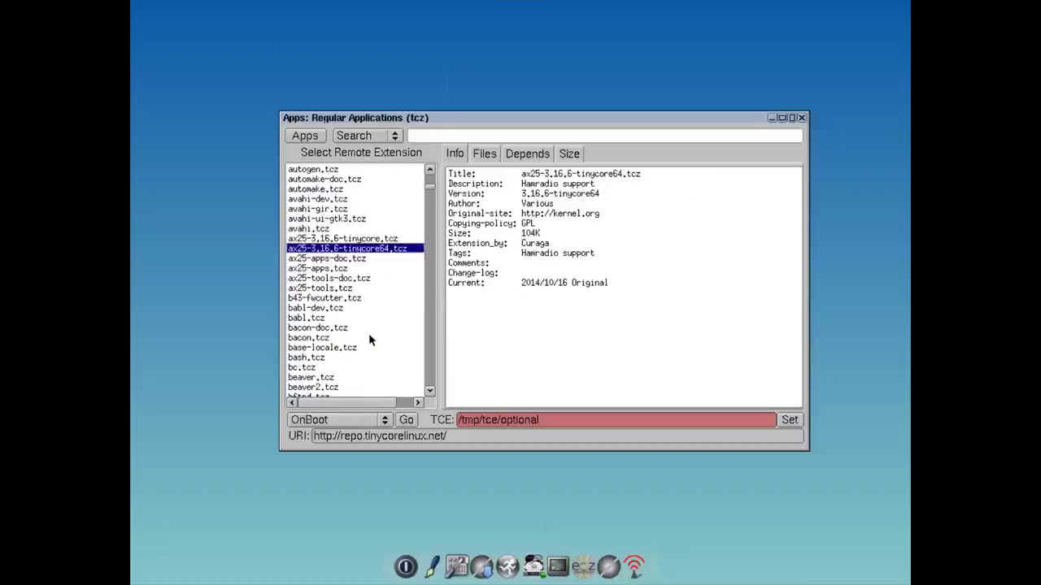
pyautogui.click(368, 337)
pyautogui.scroll(-6, 369, 340)
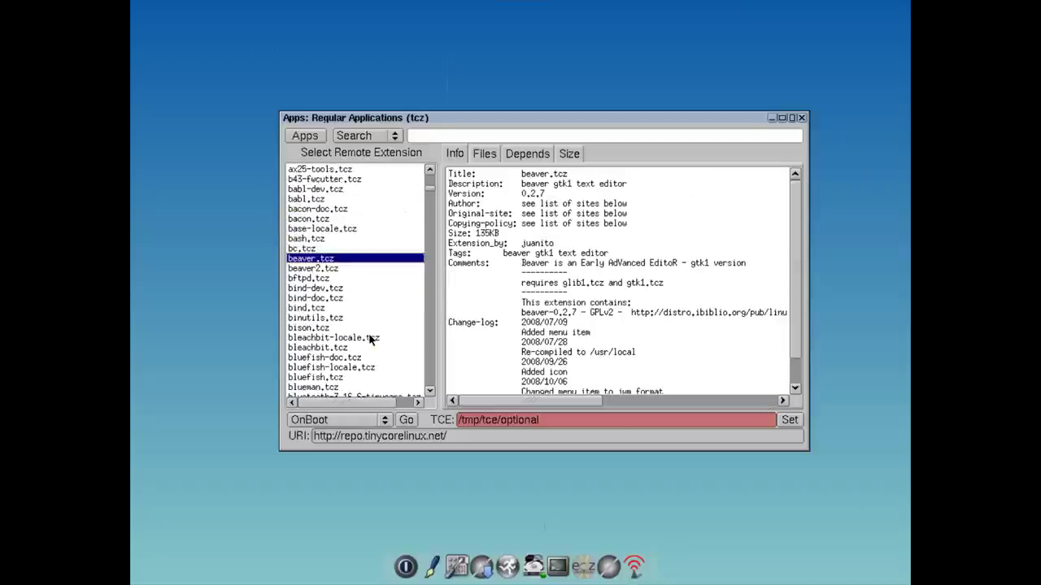
pyautogui.scroll(-3, 369, 335)
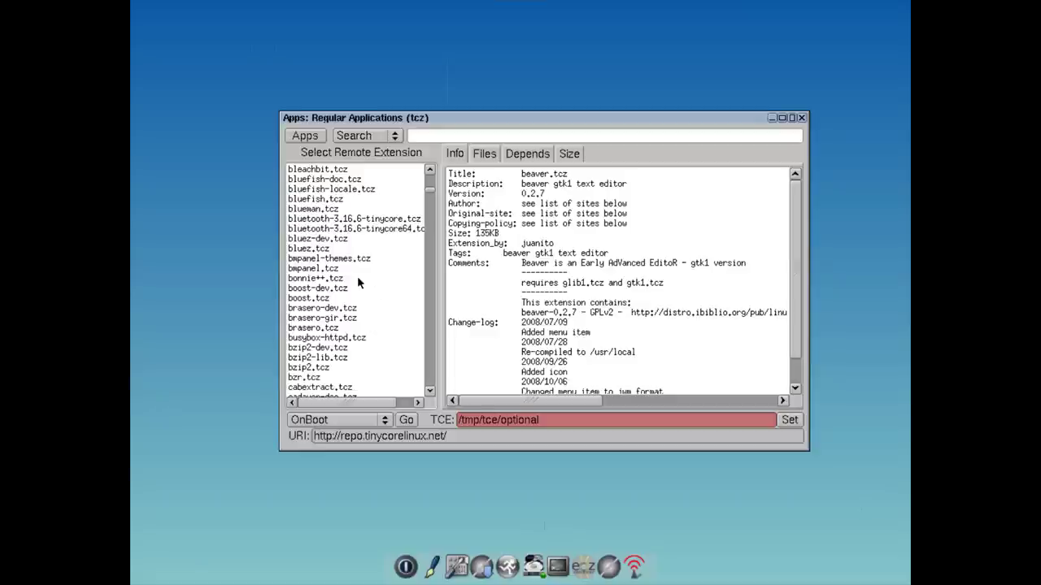
pyautogui.click(356, 278)
pyautogui.click(358, 308)
pyautogui.scroll(-2, 370, 329)
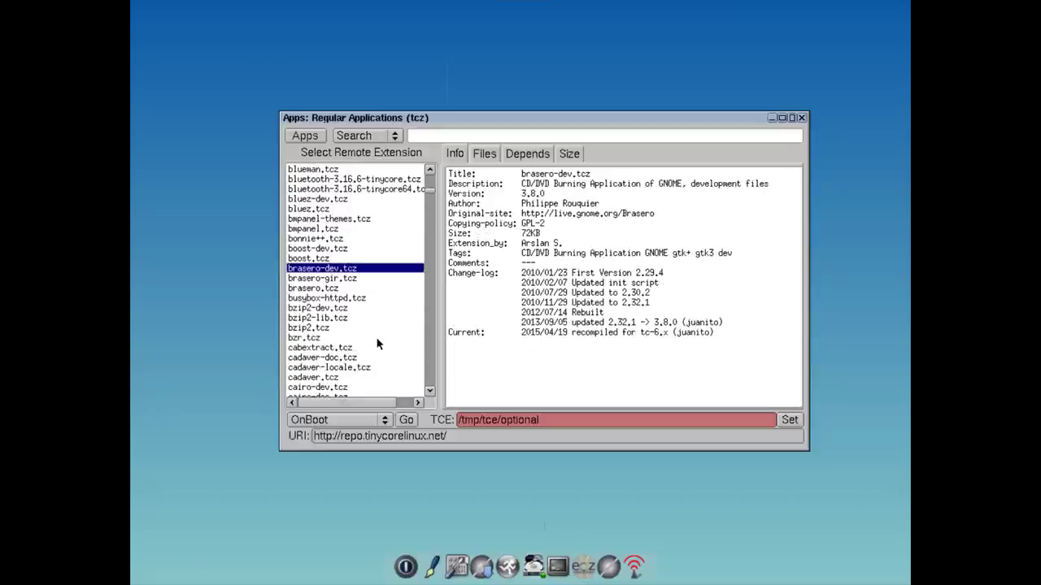
pyautogui.click(358, 330)
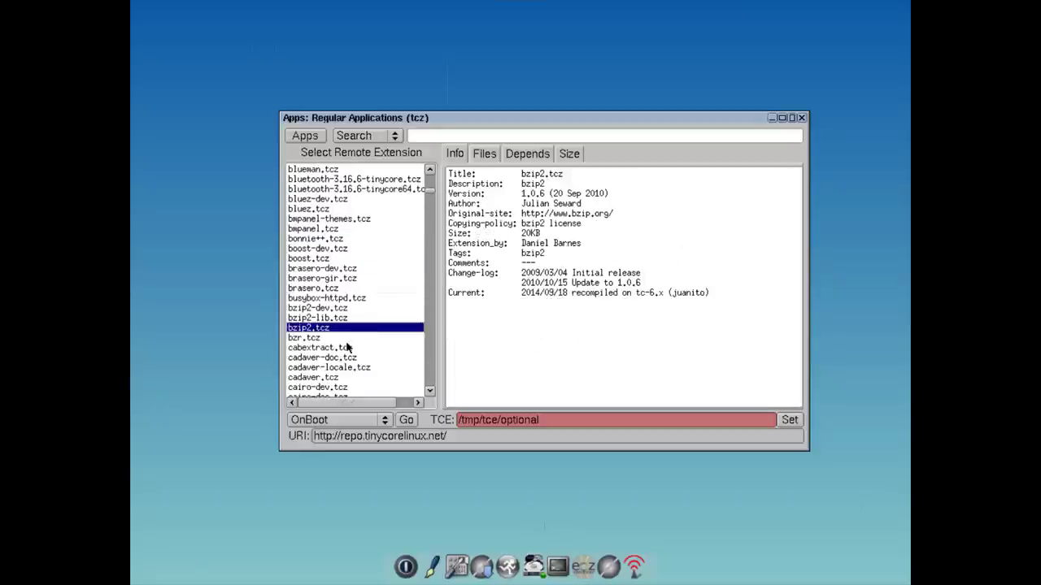
pyautogui.click(348, 348)
pyautogui.scroll(-3, 354, 357)
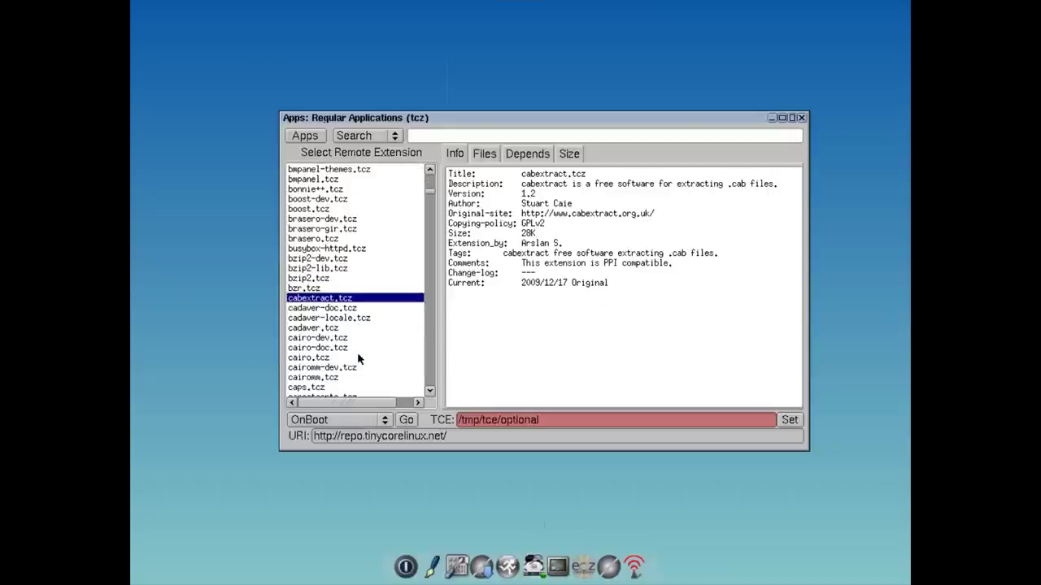
pyautogui.scroll(-1, 357, 358)
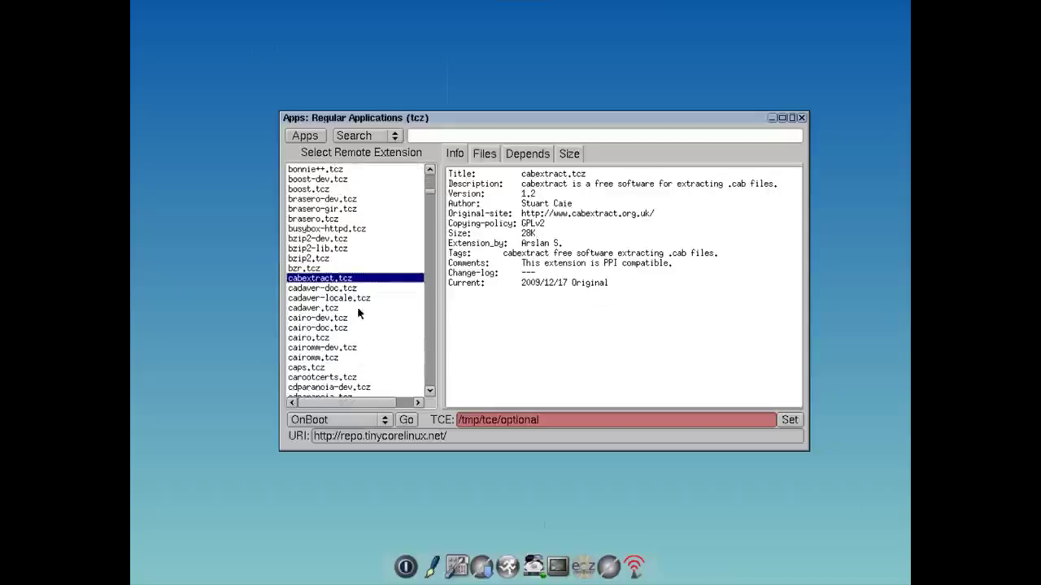
pyautogui.click(312, 141)
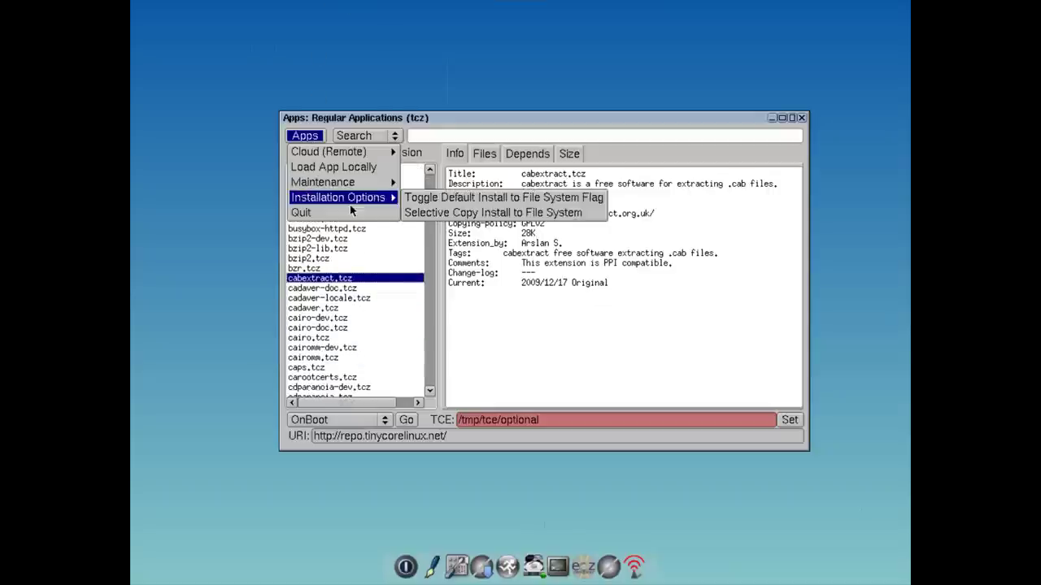
pyautogui.moveTo(331, 153)
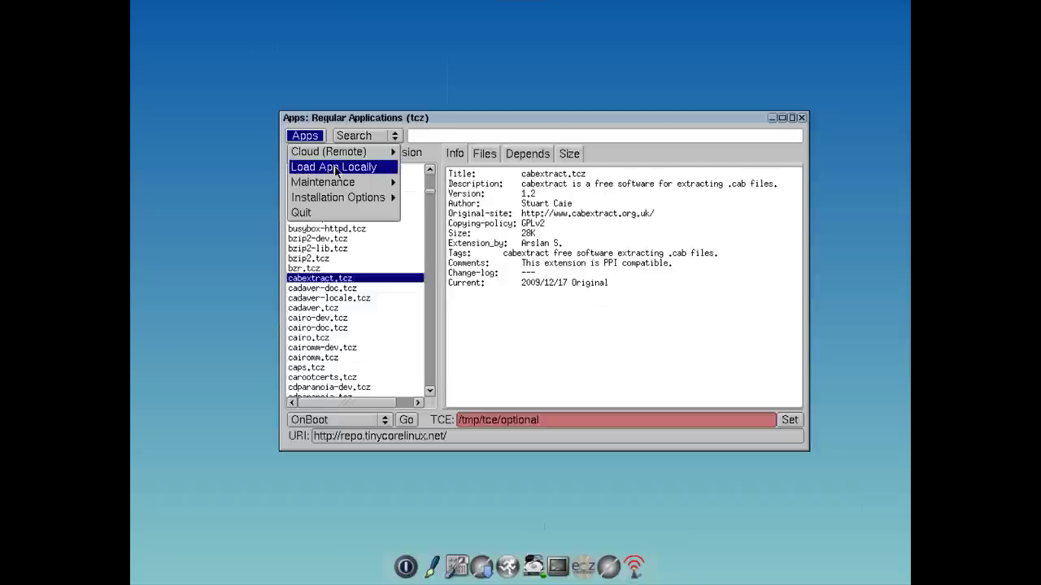
pyautogui.moveTo(340, 187)
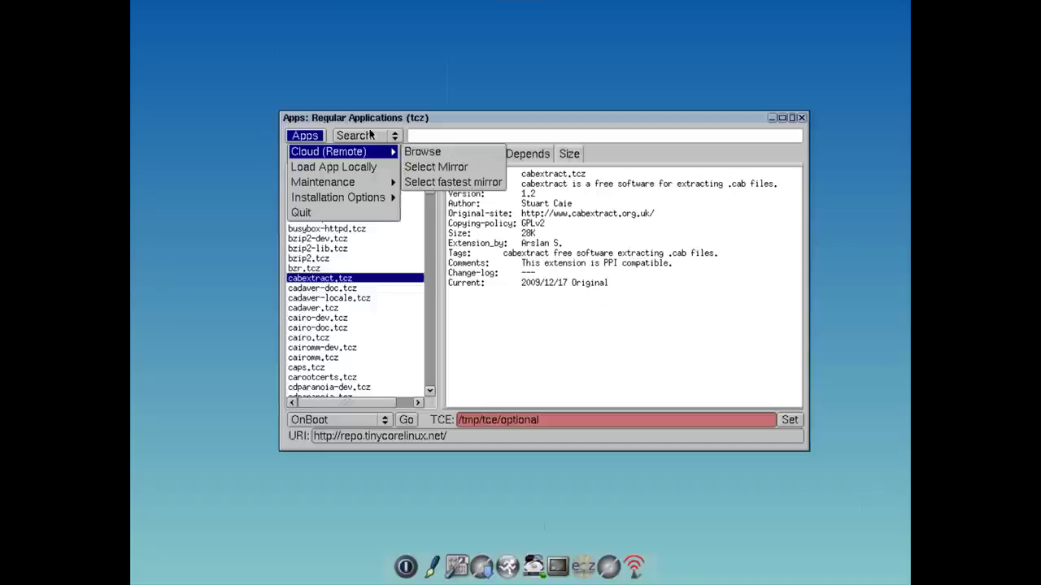
pyautogui.click(298, 137)
pyautogui.click(298, 136)
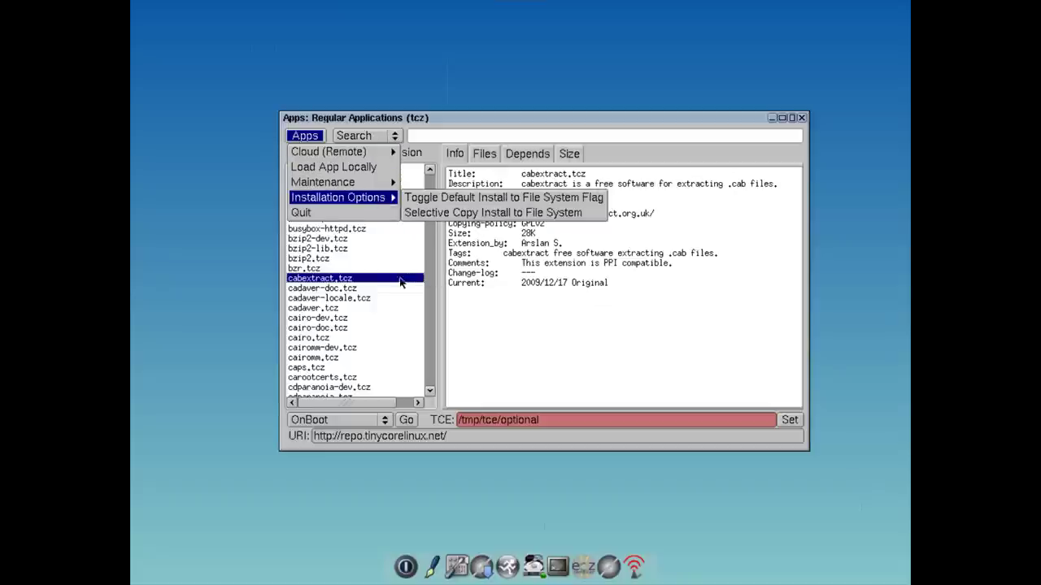
# - Review the available install modes for the selected extension and keep OnBoot
pyautogui.click(357, 418)
pyautogui.click(357, 418)
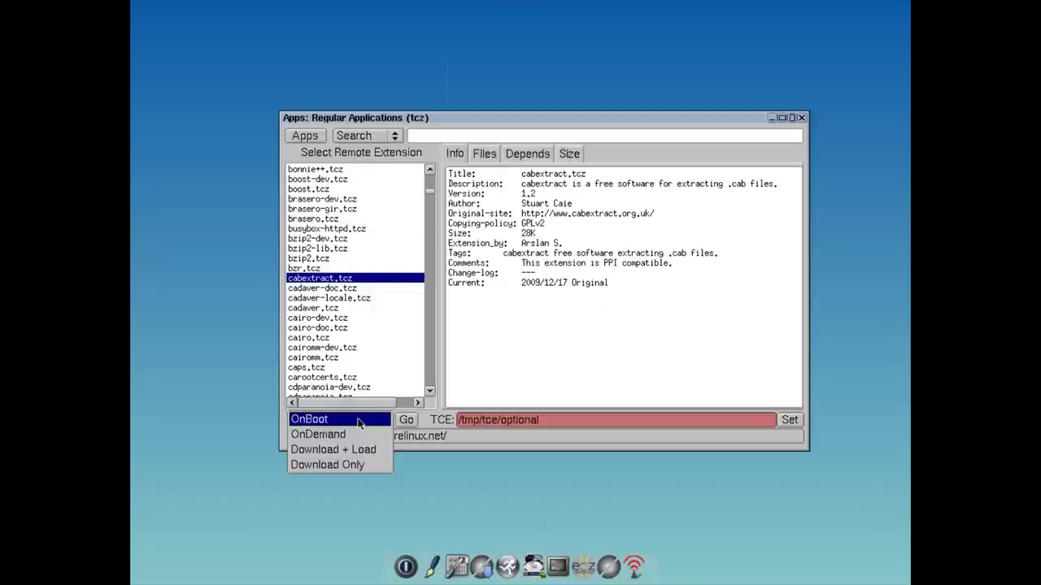
pyautogui.click(358, 420)
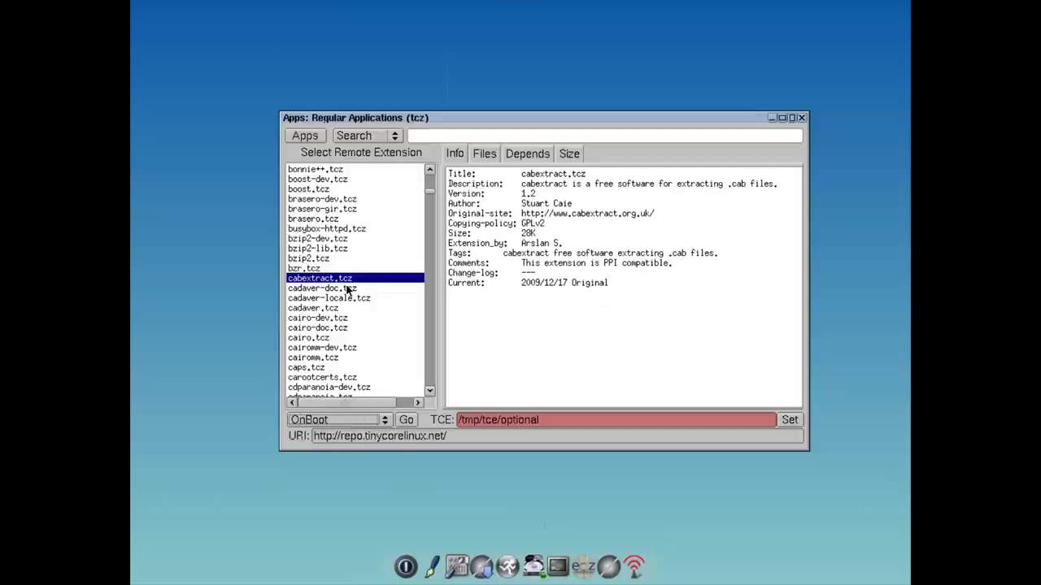
# - Show the info of cdparanoia.tcz and browse the remote extension list down to its end
pyautogui.scroll(-3, 349, 292)
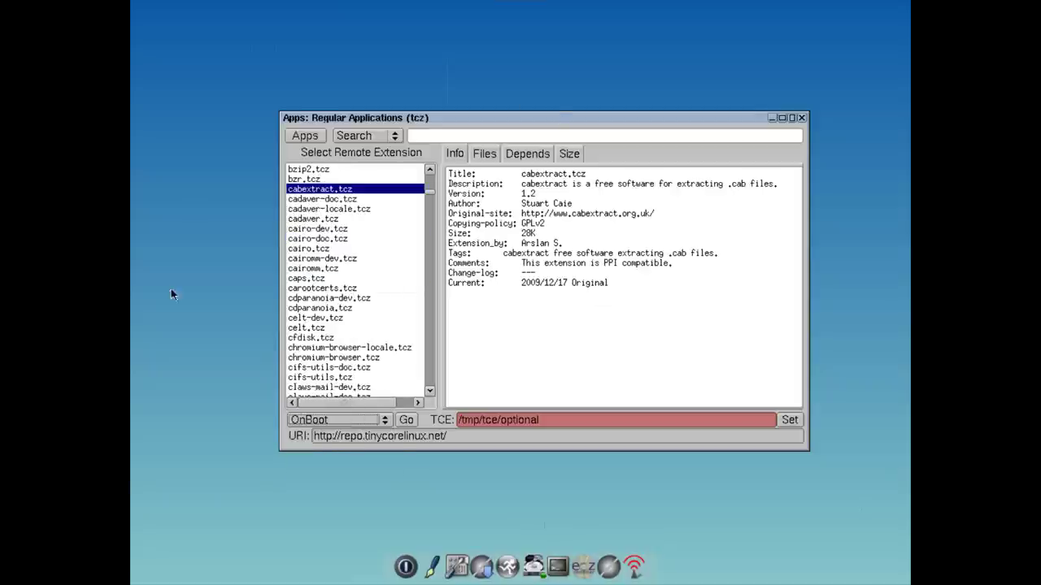
pyautogui.click(368, 309)
pyautogui.scroll(-20, 370, 313)
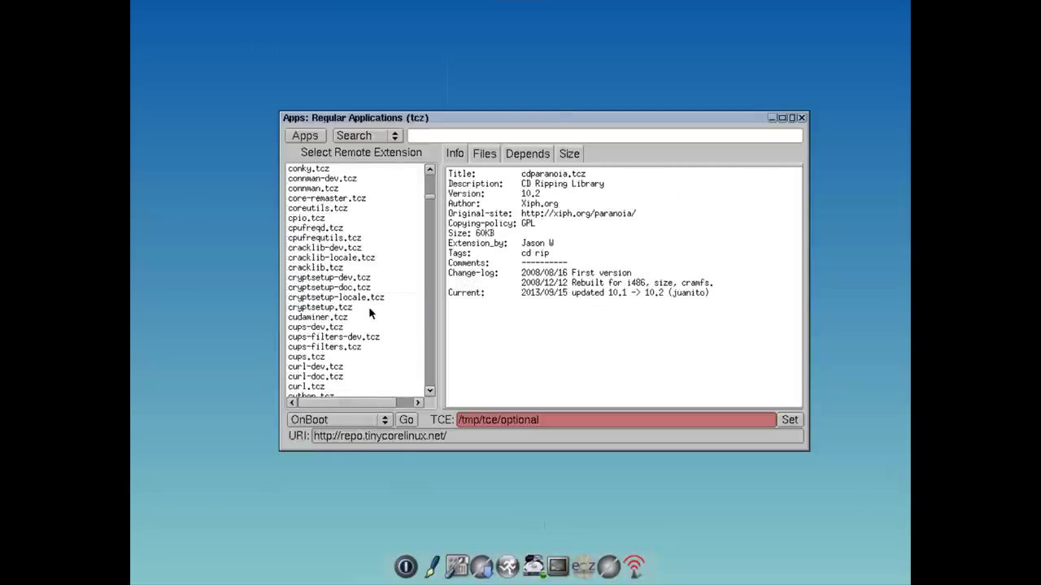
pyautogui.scroll(-20, 369, 309)
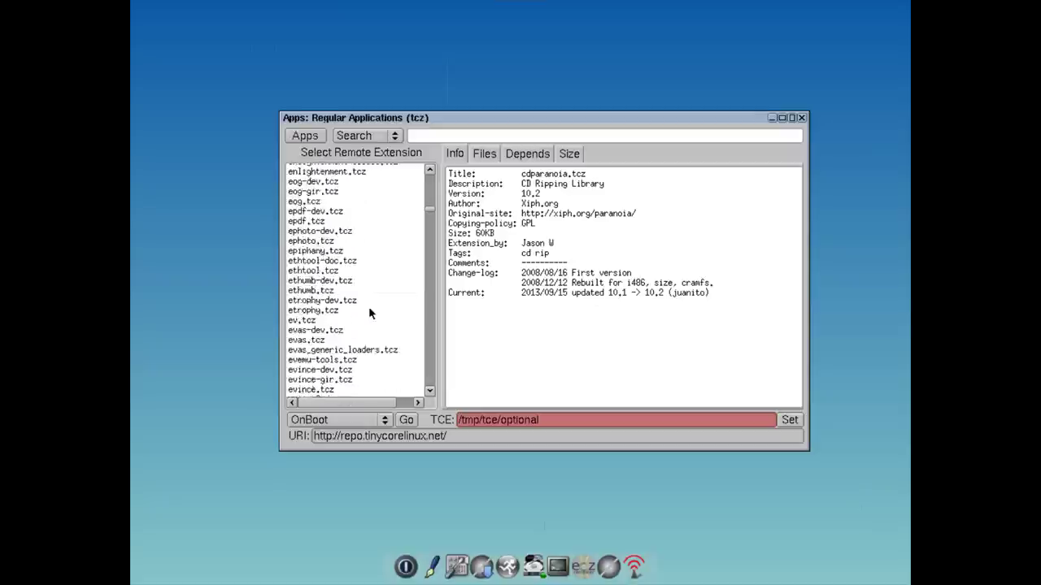
pyautogui.scroll(-20, 370, 313)
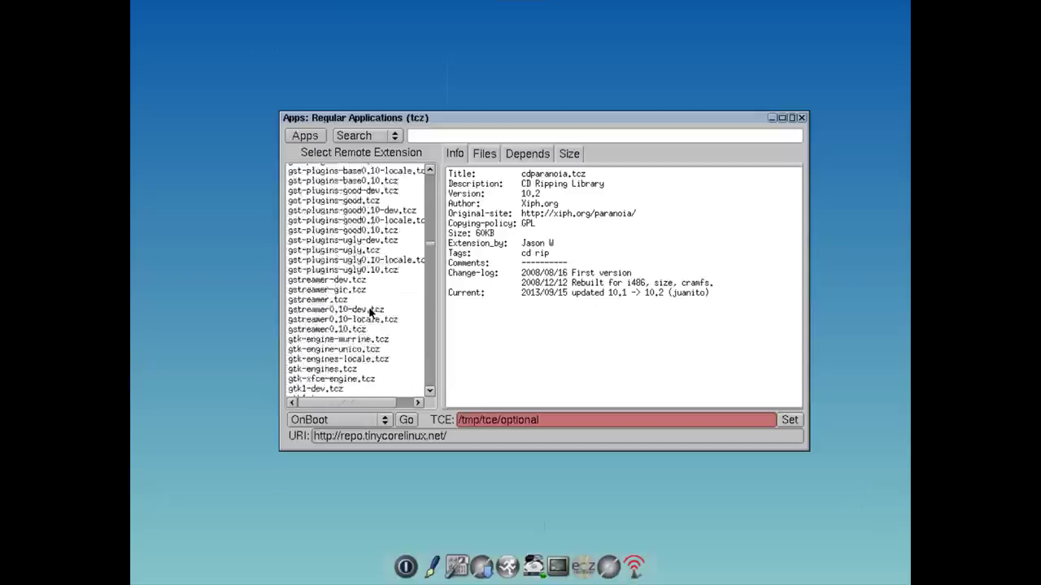
pyautogui.scroll(-20, 368, 313)
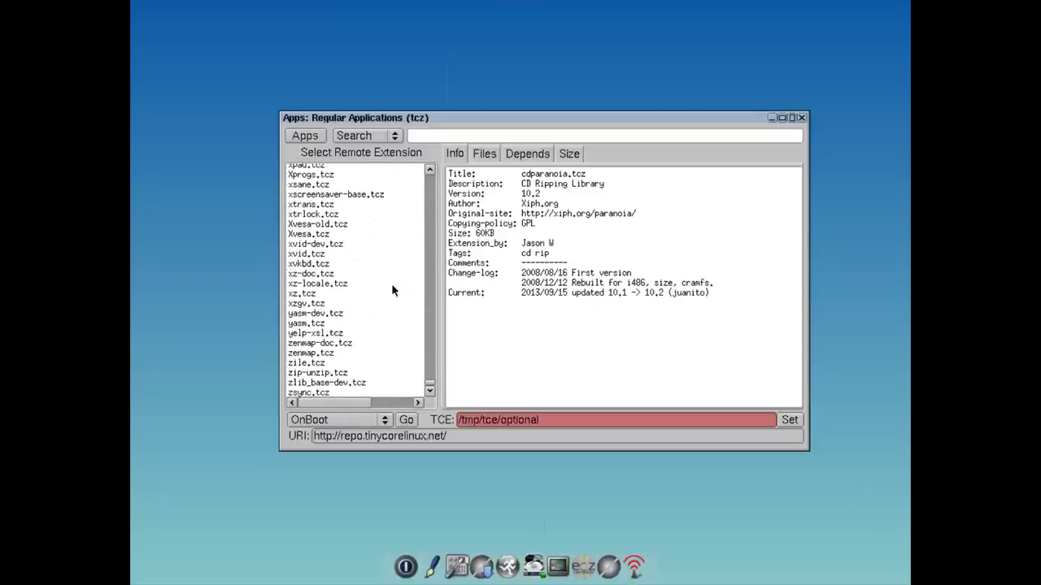
# - Check the files, dependencies and size of cdparanoia.tcz, and close the Apps window
pyautogui.click(484, 154)
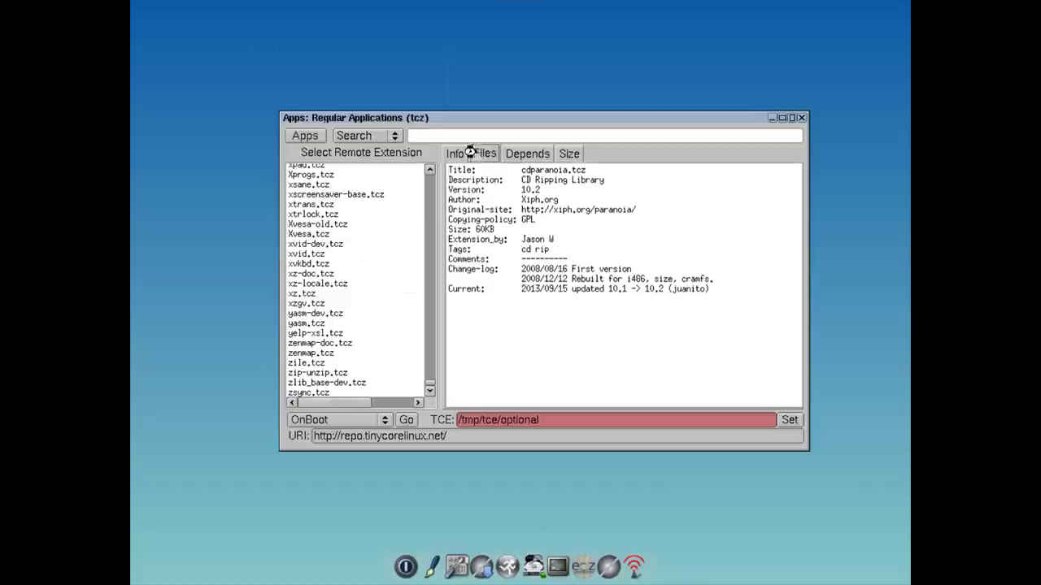
pyautogui.click(514, 154)
pyautogui.click(567, 153)
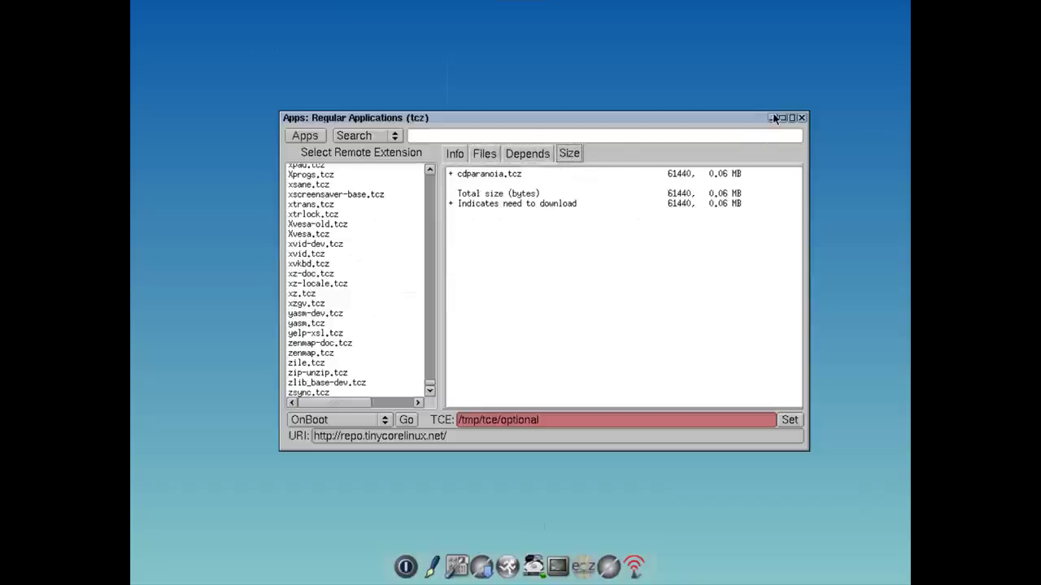
pyautogui.click(800, 119)
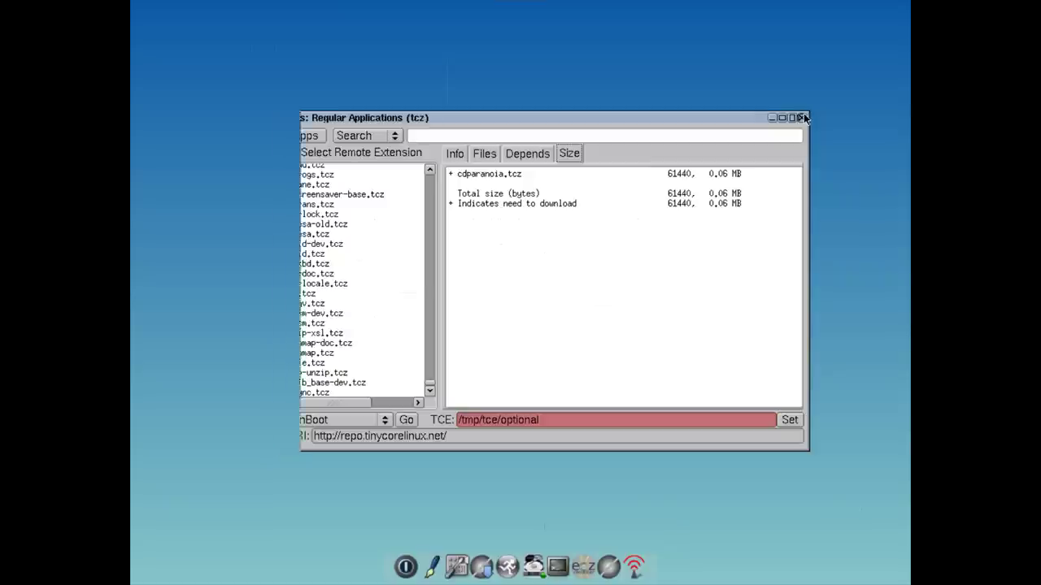
# - Look over the desktop's Applications entries, and open ezremaster to view its source image page before closing it
pyautogui.rightClick(131, 423)
pyautogui.moveTo(140, 428)
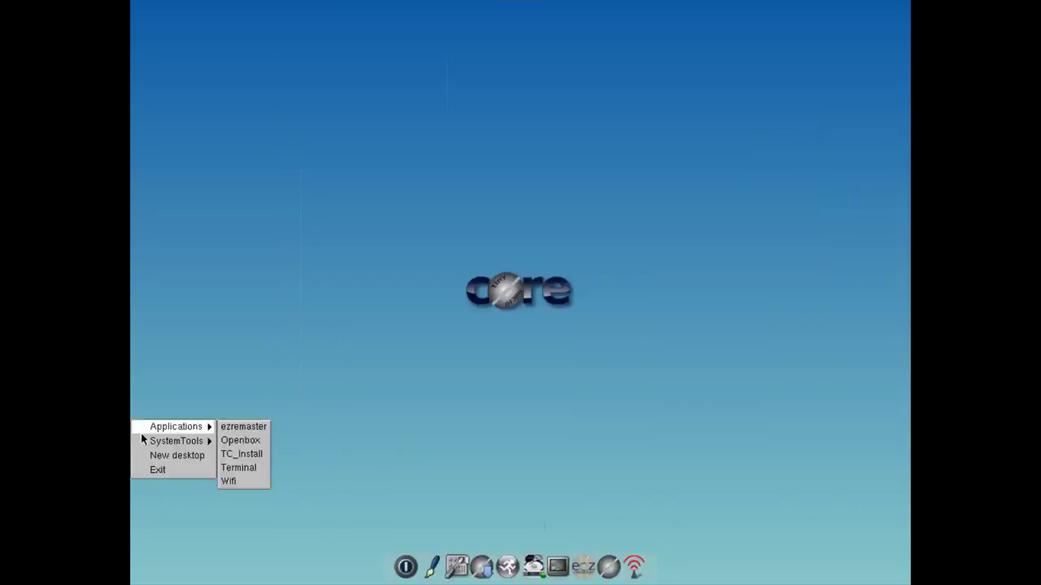
pyautogui.click(259, 451)
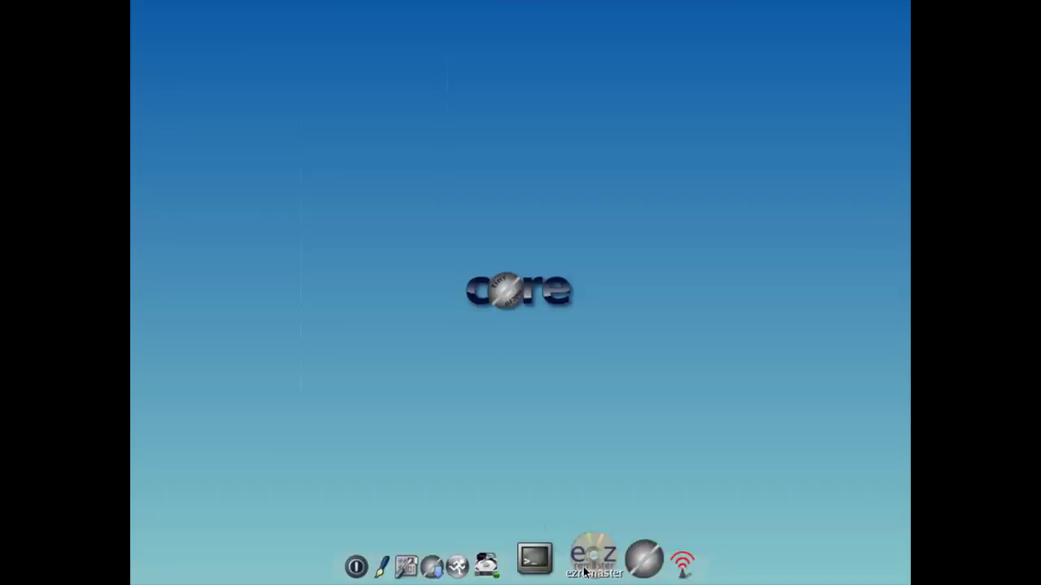
pyautogui.click(584, 571)
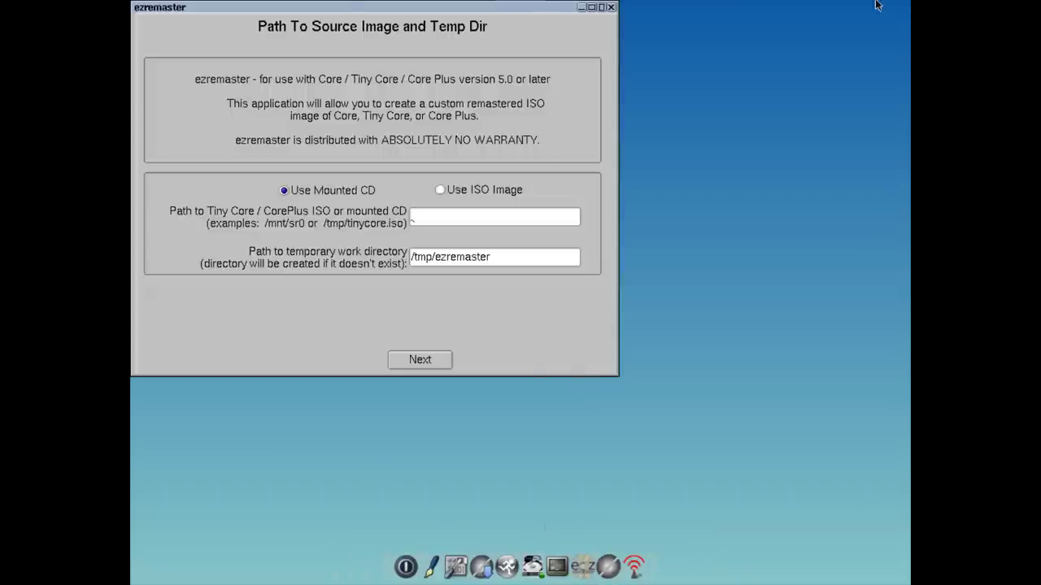
pyautogui.click(611, 8)
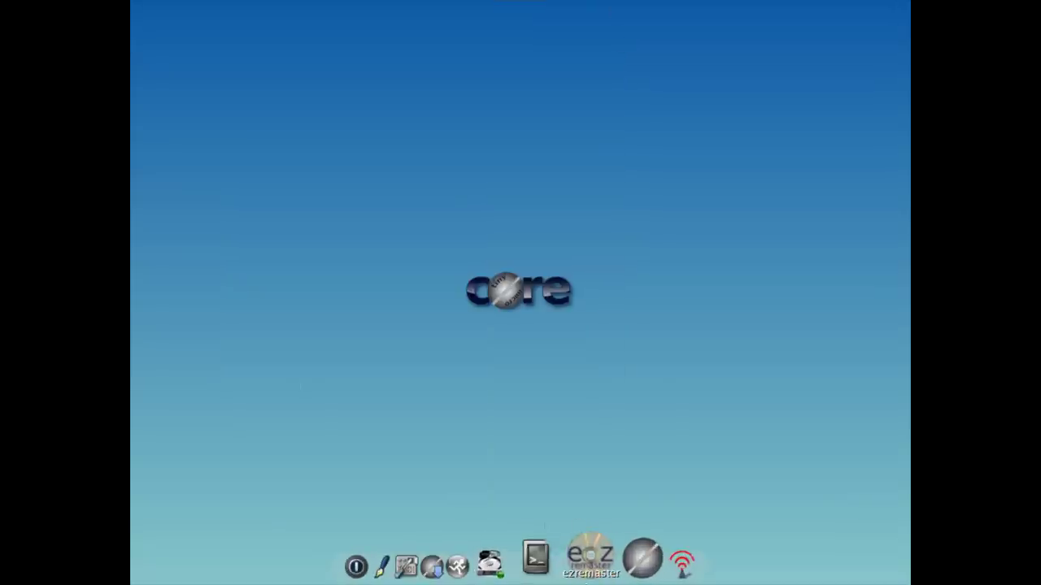
# - Open a terminal and enlarge its window to fill the whole screen
pyautogui.click(559, 561)
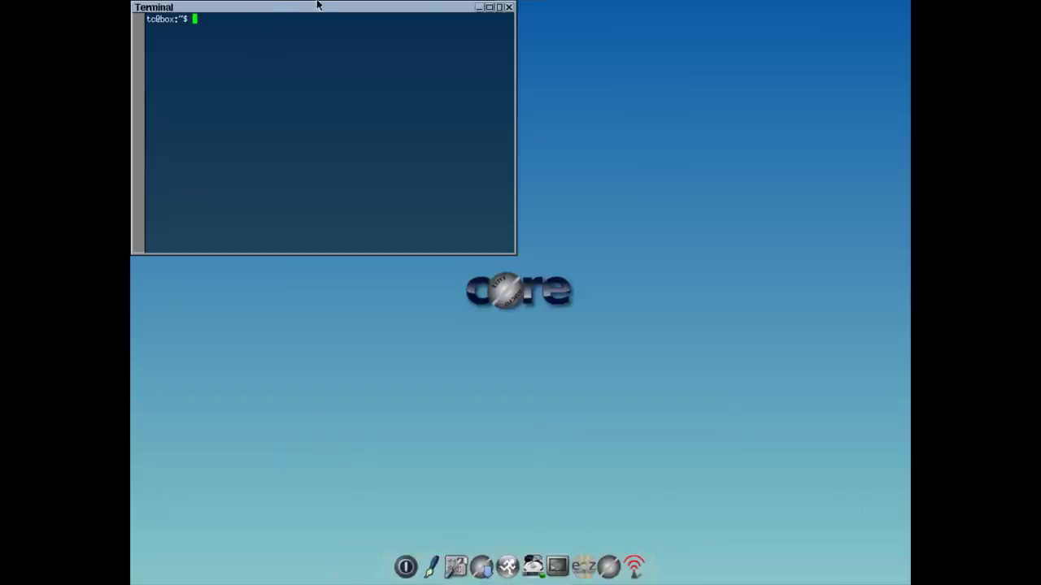
pyautogui.click(498, 8)
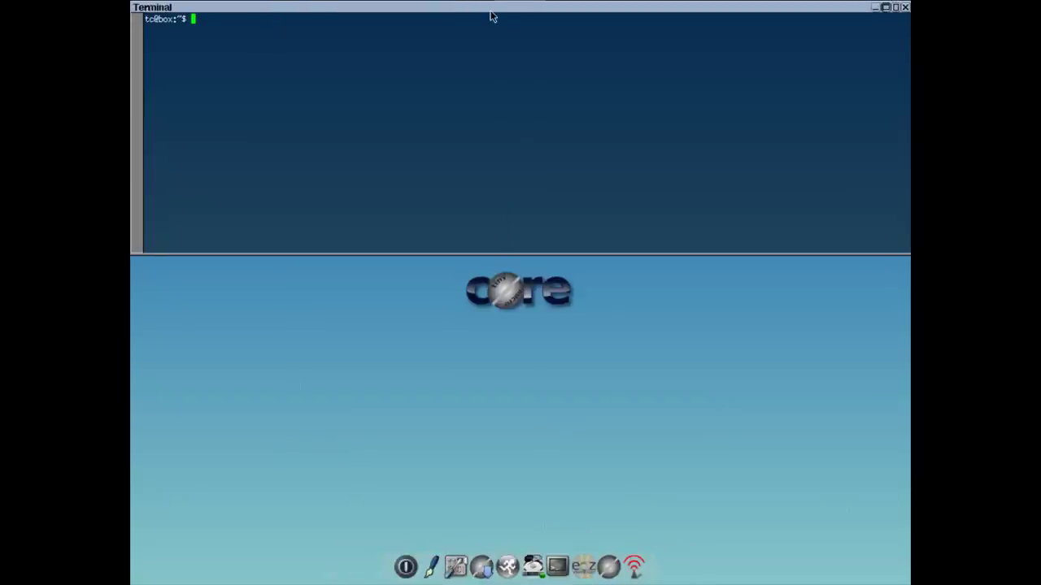
pyautogui.click(895, 8)
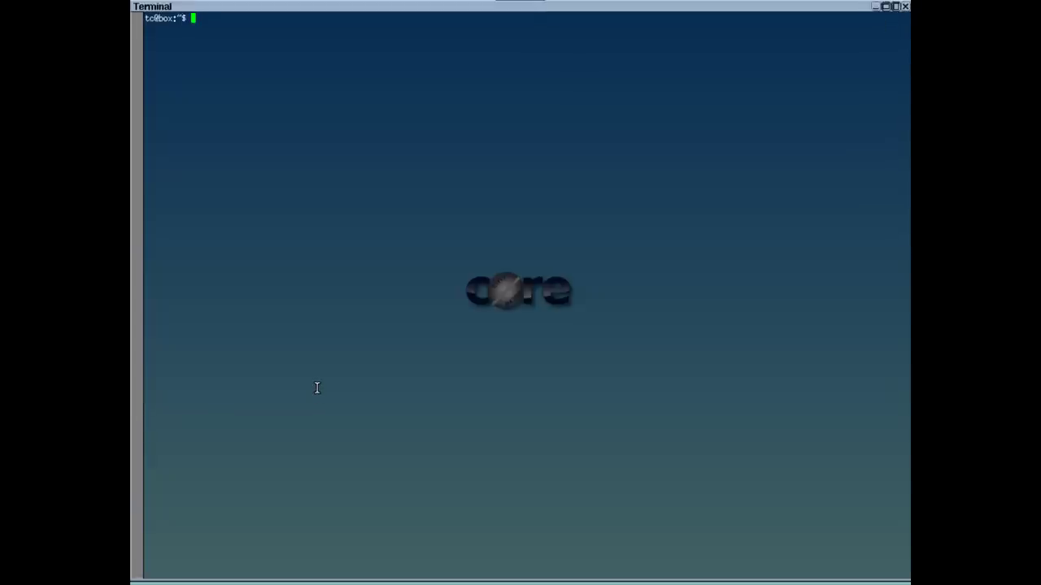
# - Print the kernel and system information with uname -a
pyautogui.write('ls')
pyautogui.press('BackSpace')
pyautogui.press('BackSpace')
pyautogui.write('ls')
pyautogui.press('BackSpace')
pyautogui.press('BackSpace')
pyautogui.write('uname -a')
pyautogui.press('Return')
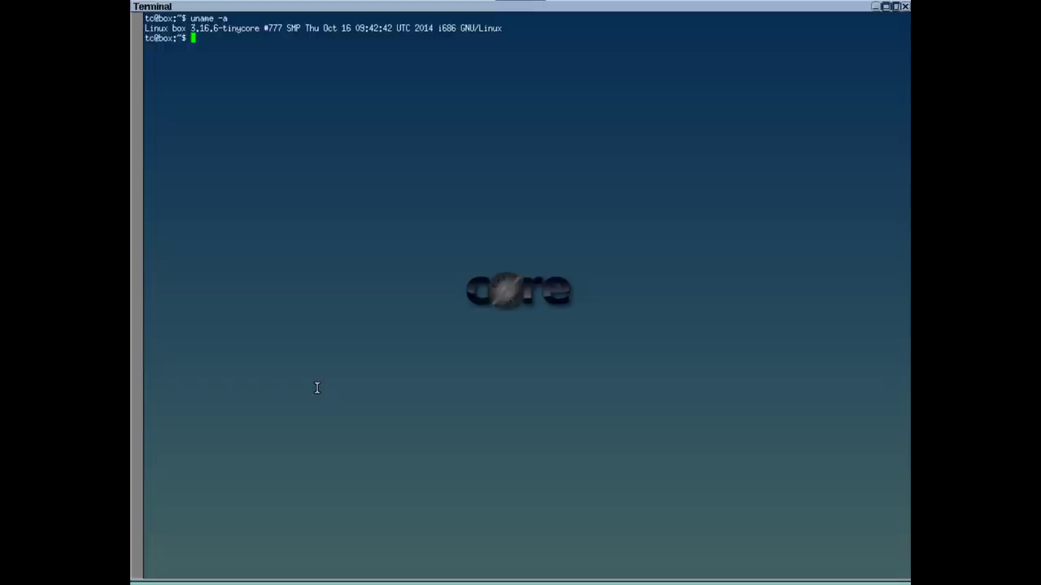
# - Try to show the process tree with pstree, and view the running processes in top before quitting it
pyautogui.write('pstree')
pyautogui.press('Return')
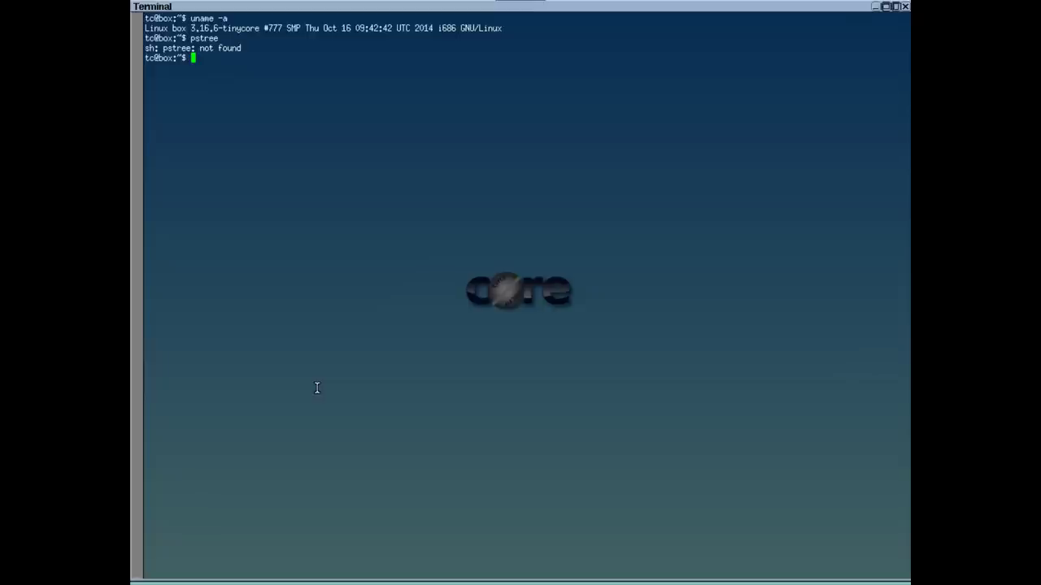
pyautogui.write('top')
pyautogui.press('Return')
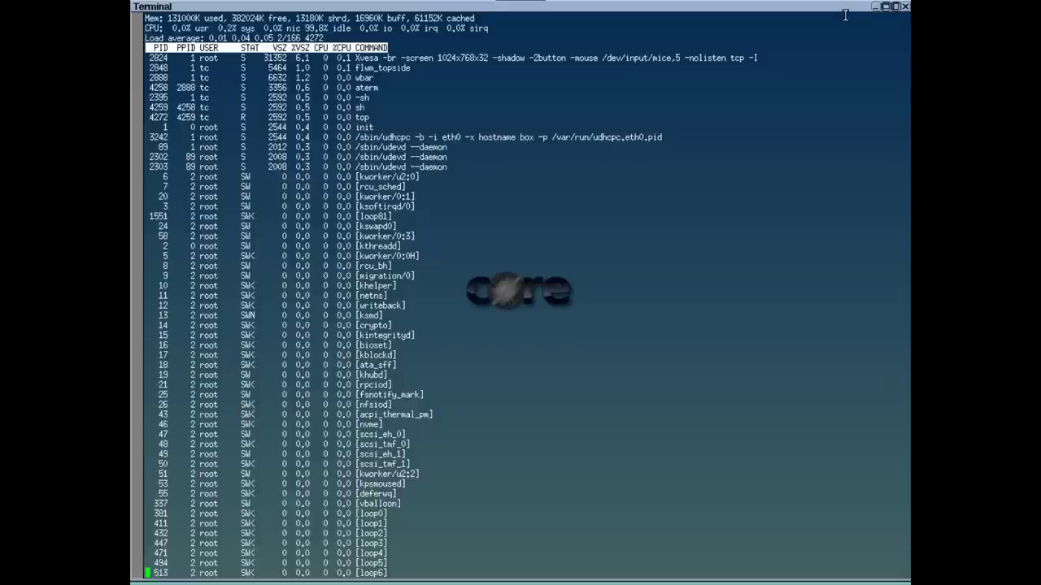
pyautogui.write('q')
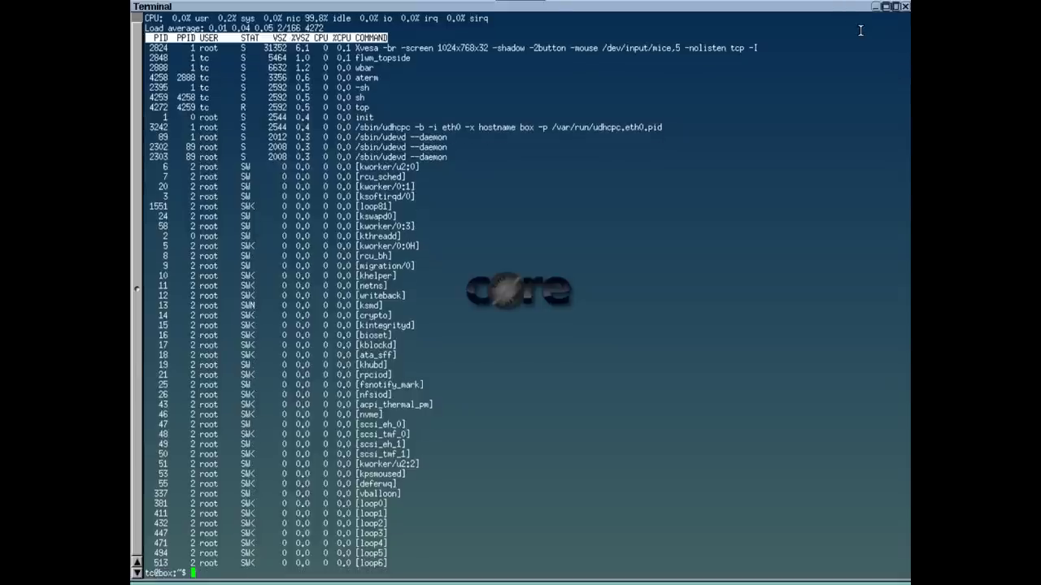
# - Check memory usage in megabytes with free -m, and close the terminal
pyautogui.write('free -m')
pyautogui.press('Return')
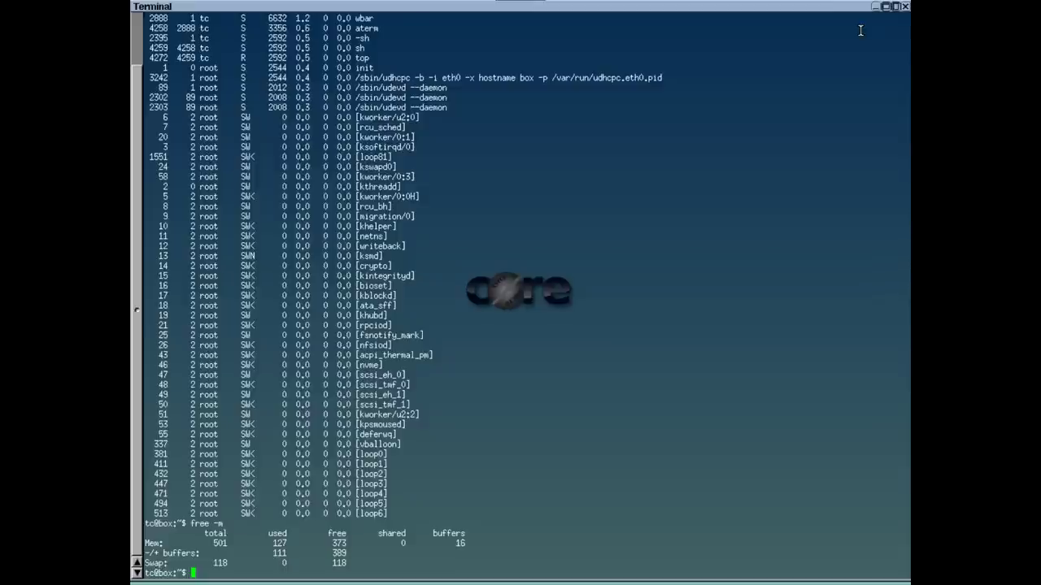
pyautogui.click(904, 10)
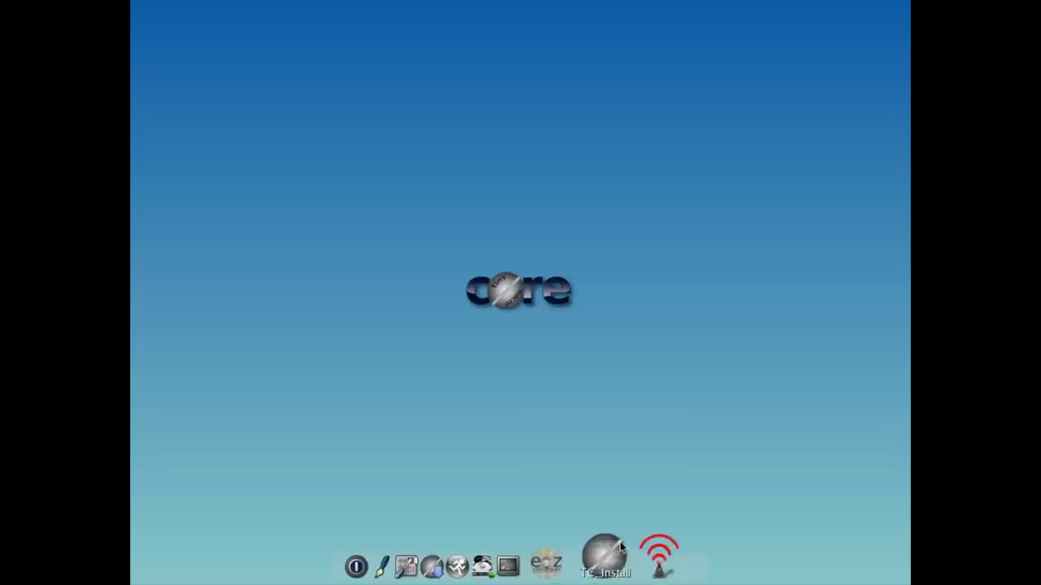
# - Open the Tiny Core installer to view its options, and close it without installing
pyautogui.click(635, 563)
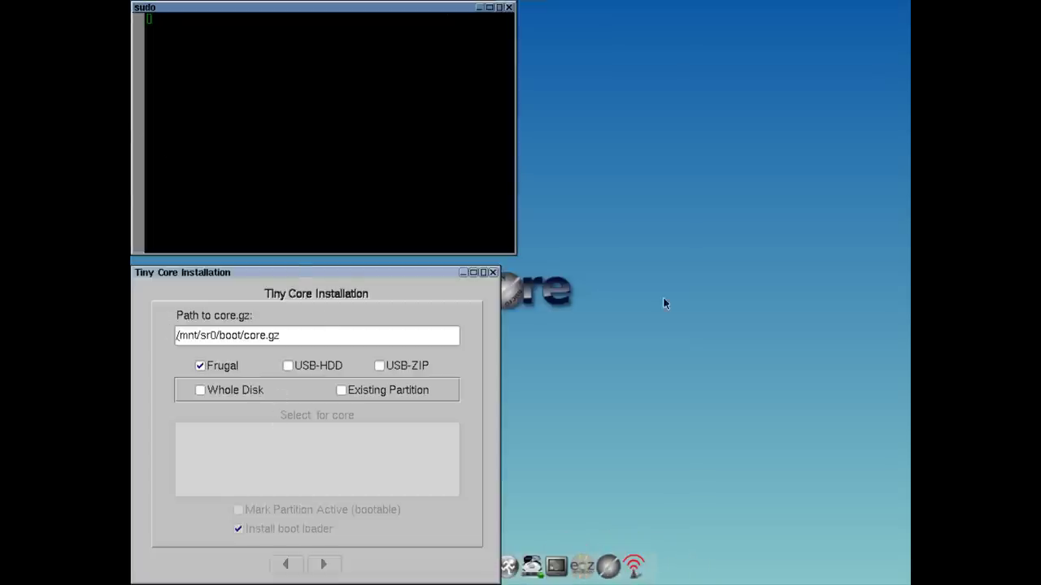
pyautogui.click(493, 272)
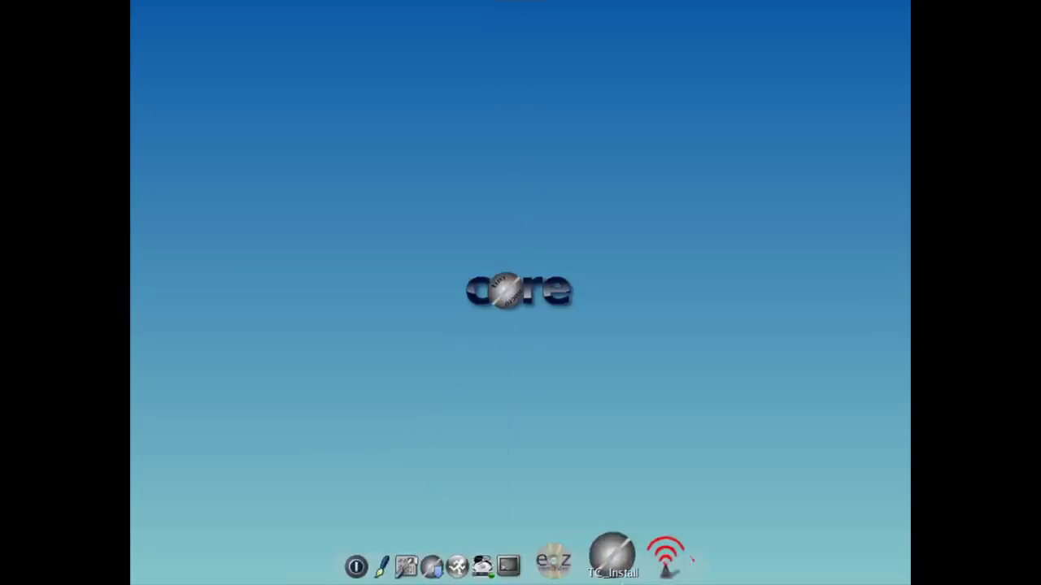
# - Launch Top from the desktop's system tools to view the running processes, and close its window
pyautogui.click(362, 261)
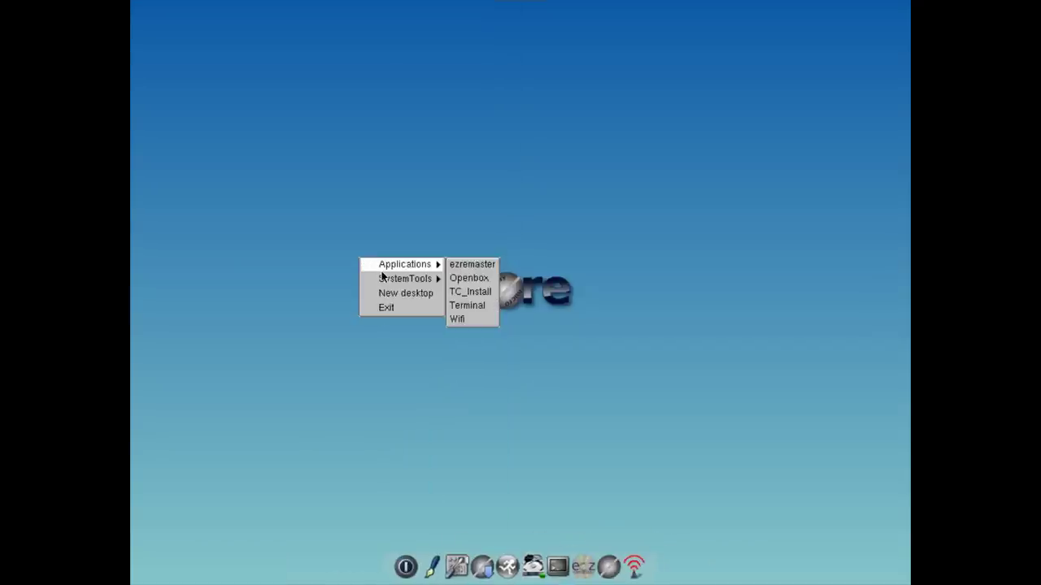
pyautogui.moveTo(383, 278)
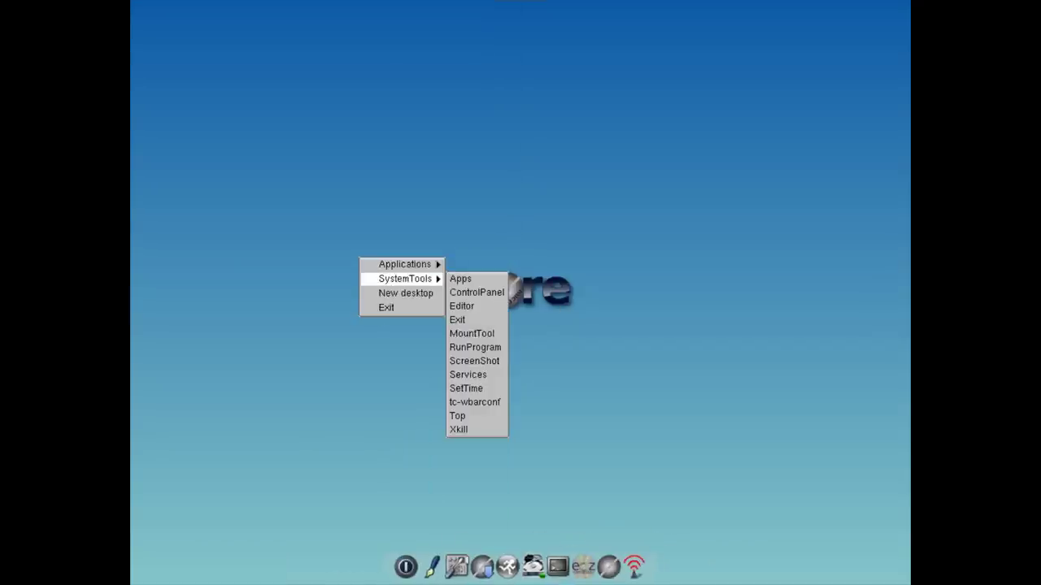
pyautogui.click(500, 416)
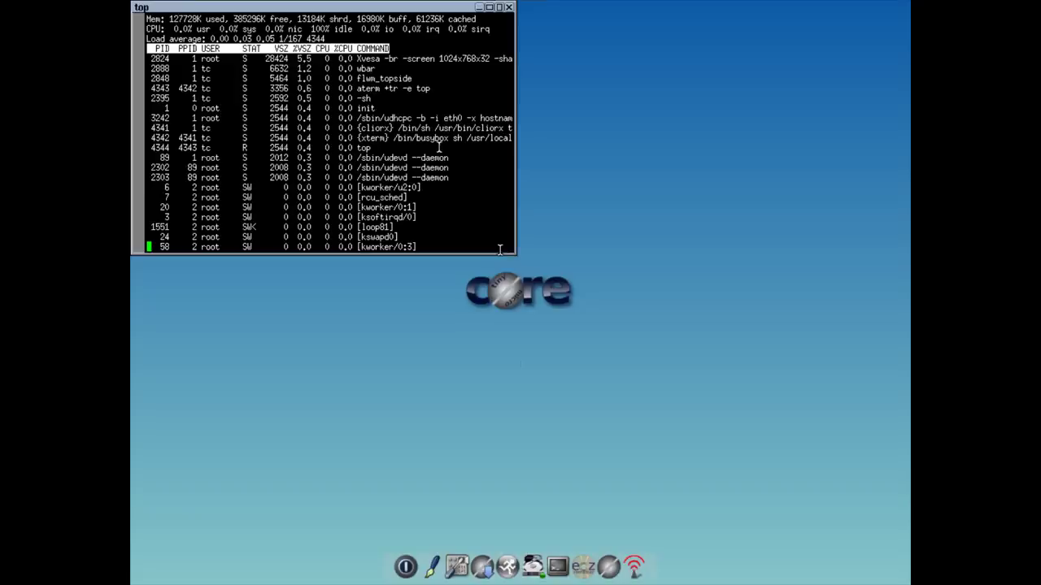
pyautogui.click(509, 7)
pyautogui.click(480, 78)
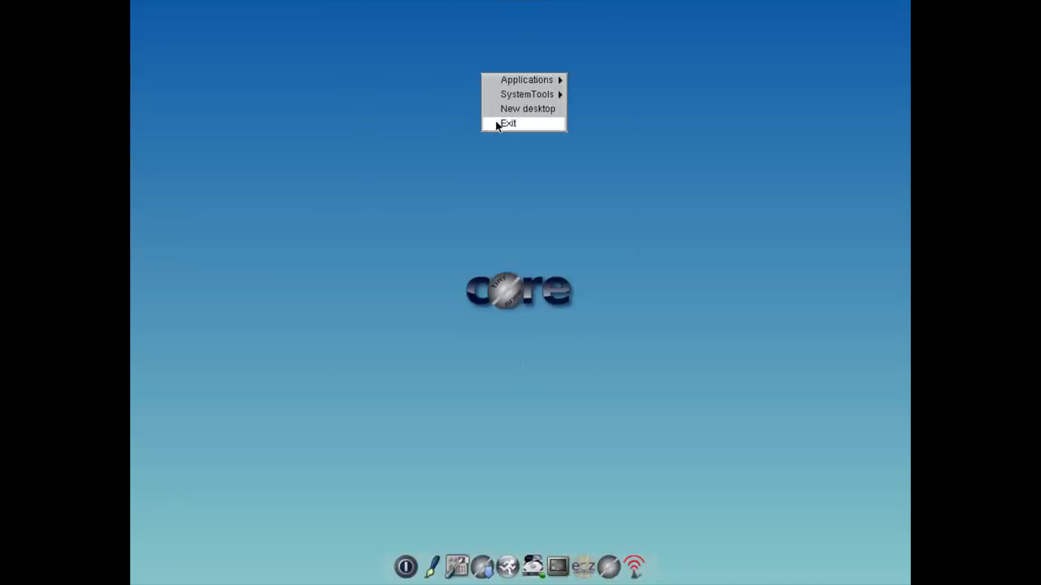
pyautogui.moveTo(512, 95)
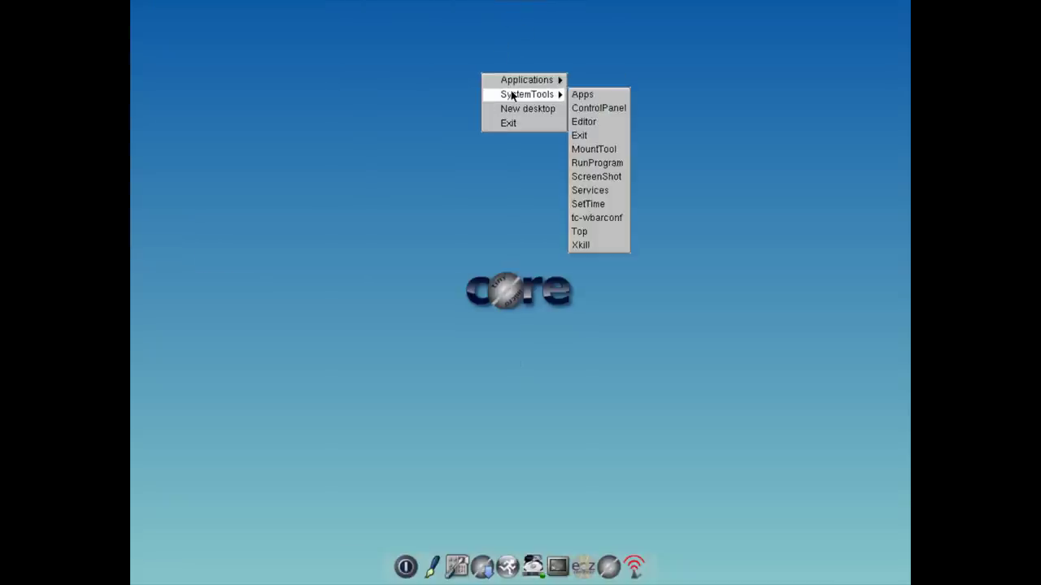
pyautogui.click(313, 382)
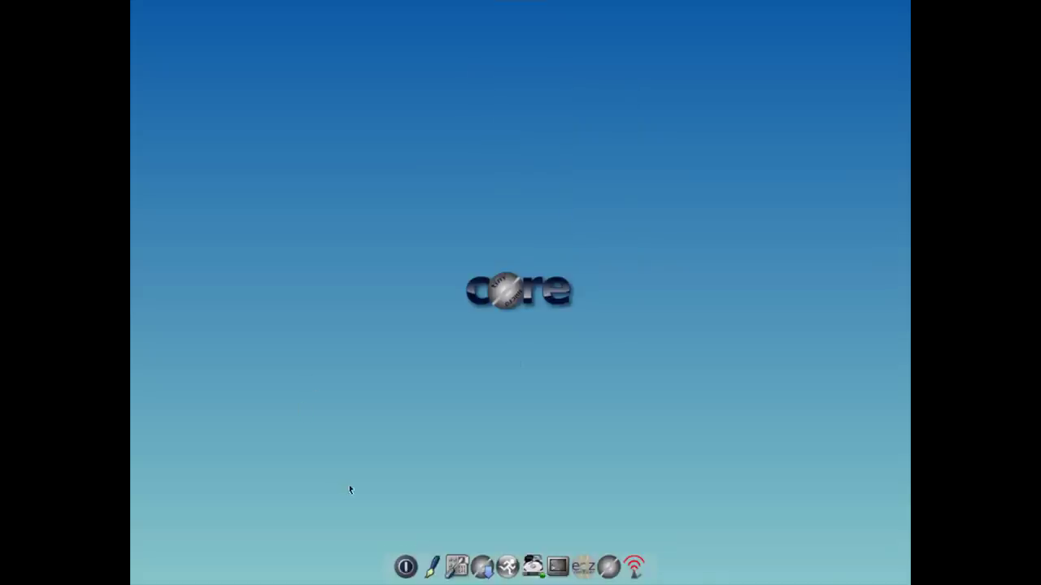
# - List the contents of /usr/bin/ with ls -lh in a new terminal, and enlarge its window to fill the screen
pyautogui.click(568, 556)
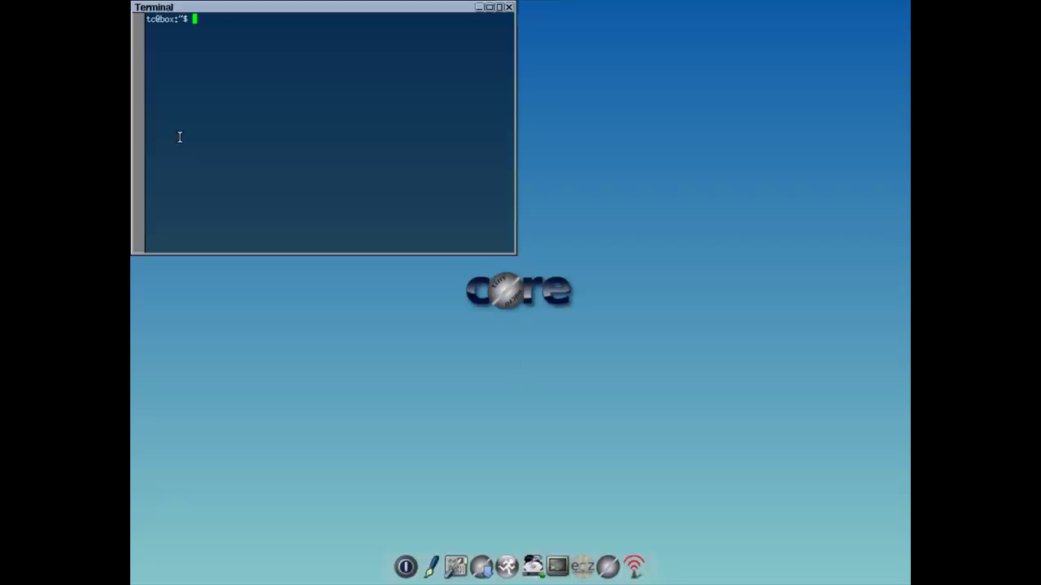
pyautogui.write('ls -lh /usr/bin/')
pyautogui.press('Return')
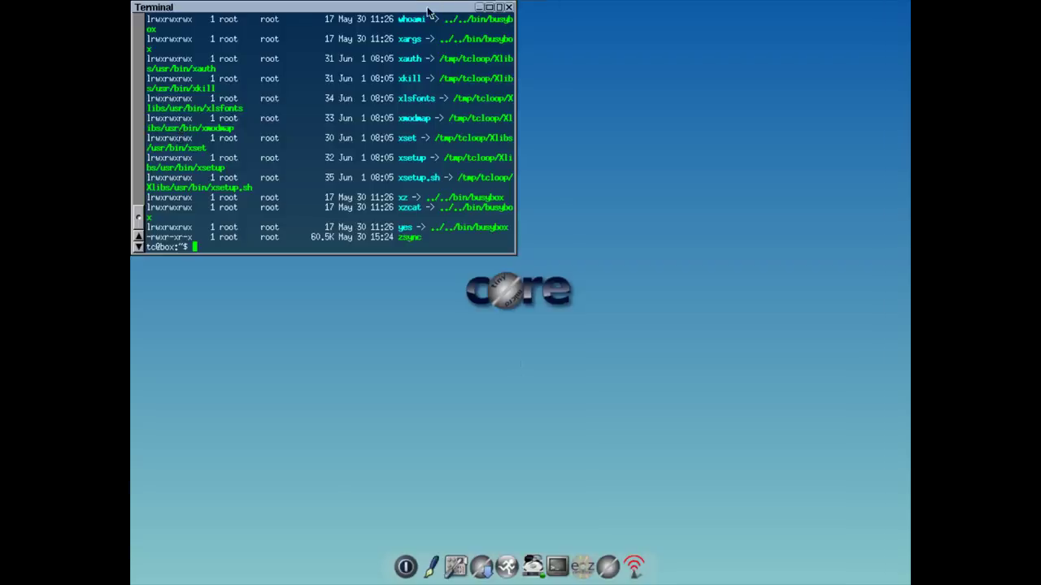
pyautogui.click(499, 7)
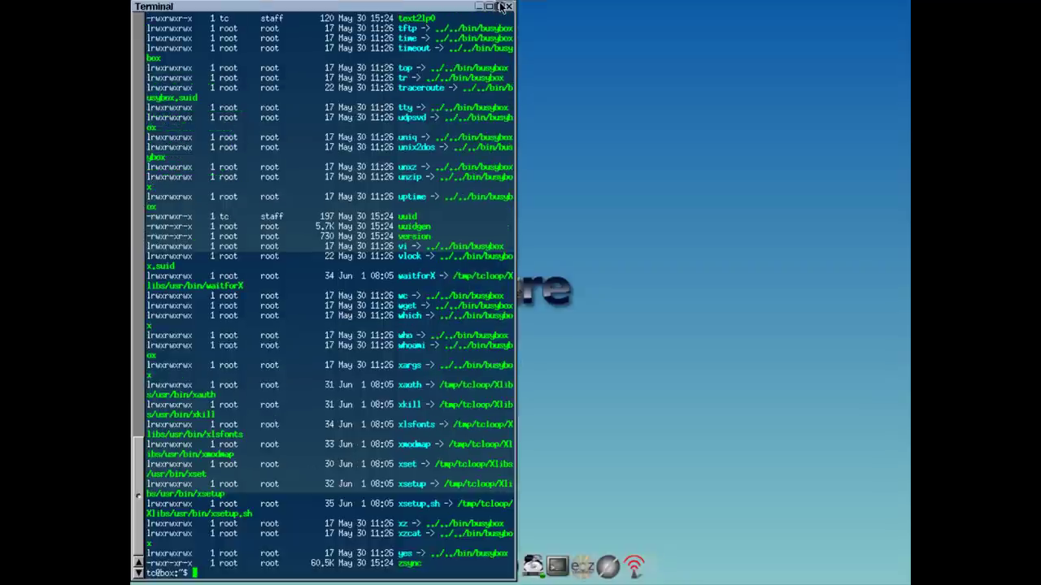
pyautogui.click(490, 8)
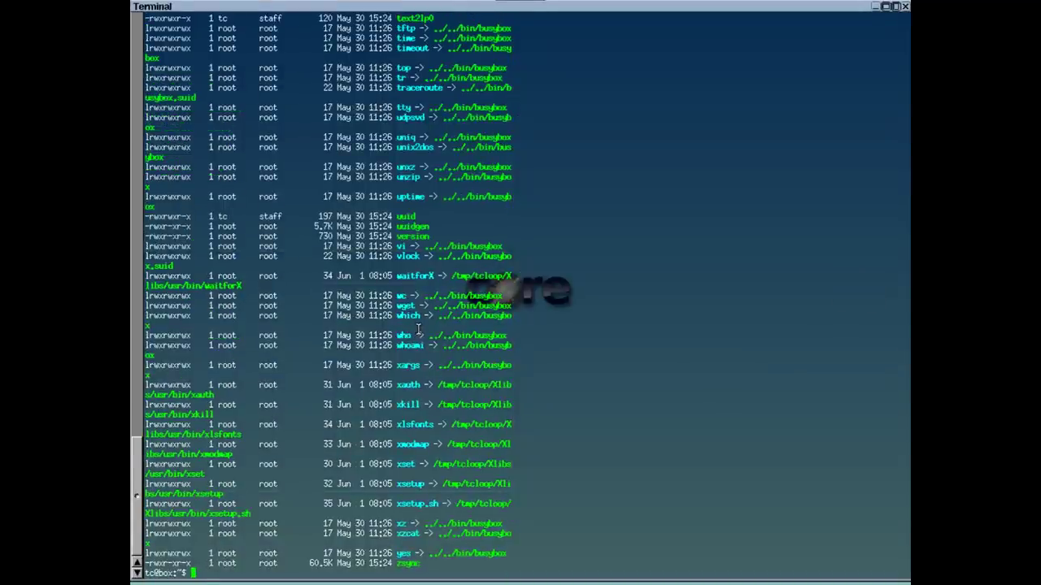
# - Look through the long listing of /usr/bin/ to examine the available commands and their link targets
pyautogui.scroll(20, 418, 327)
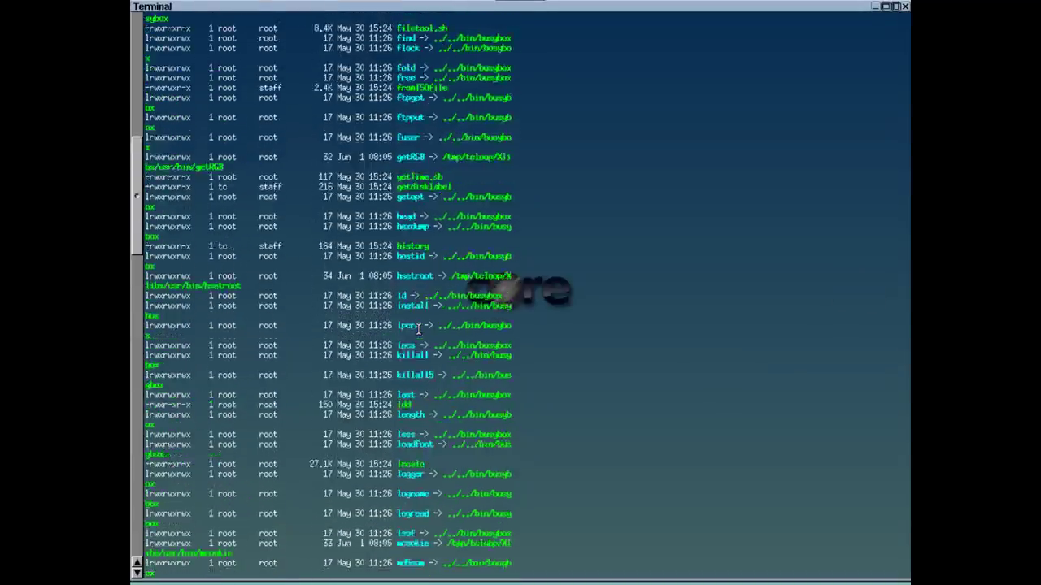
pyautogui.scroll(10, 418, 328)
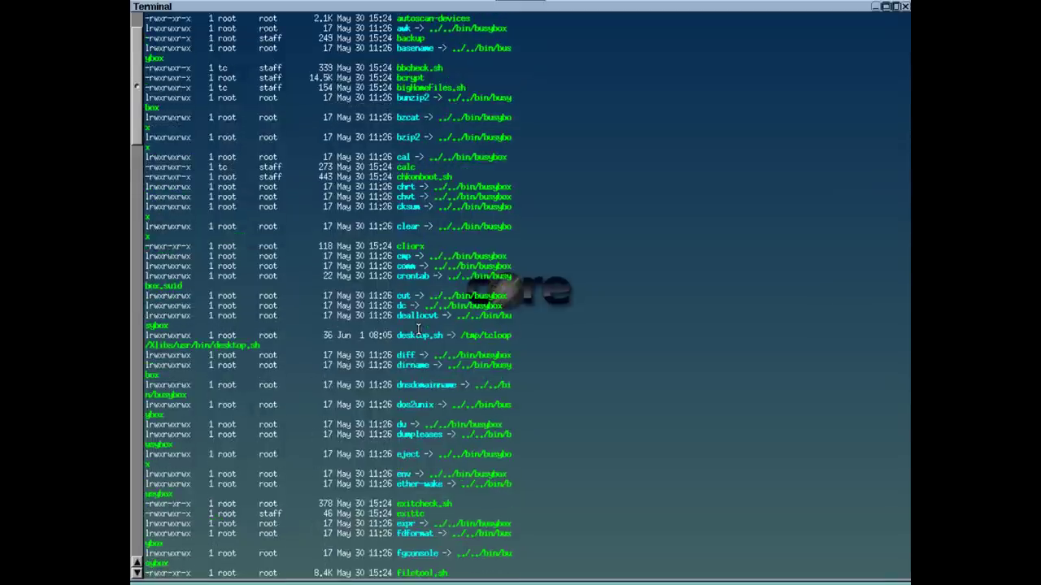
pyautogui.scroll(-20, 418, 327)
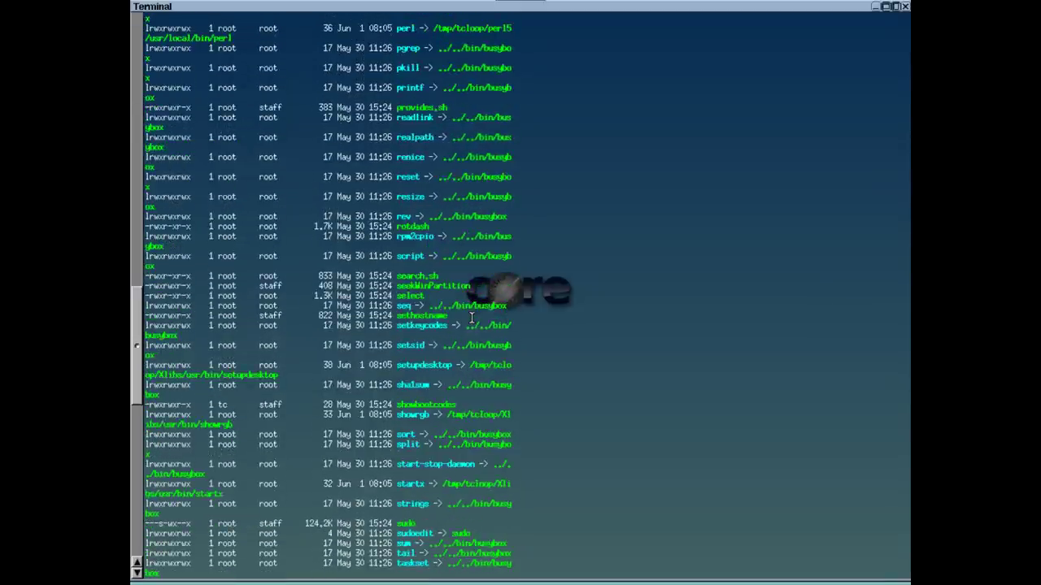
pyautogui.scroll(-15, 471, 318)
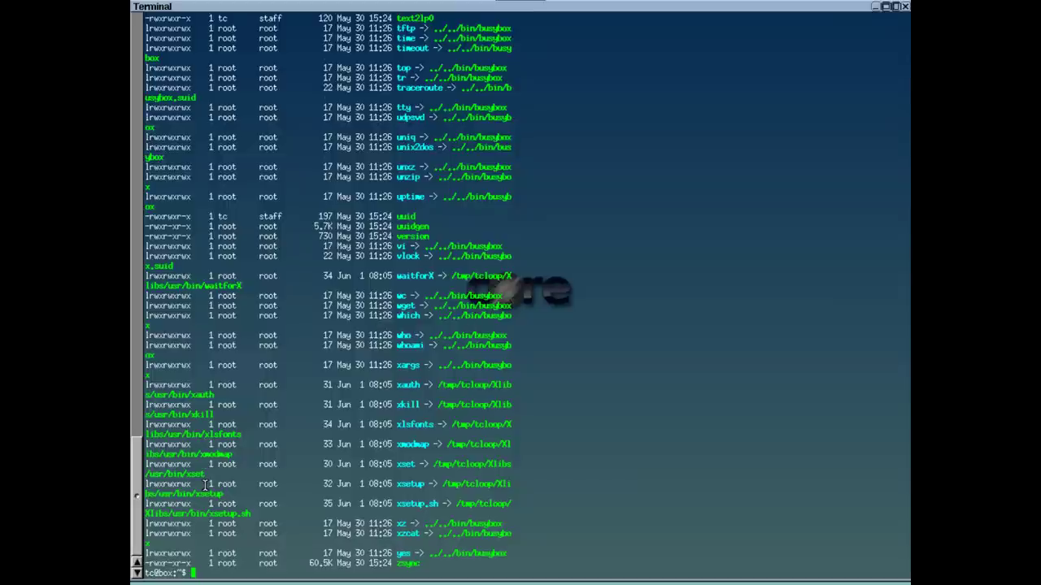
# - Try to list the network addresses with ip a, and display the network interface configuration with ifconfig
pyautogui.write('ip a')
pyautogui.press('Return')
pyautogui.write('ifconfig')
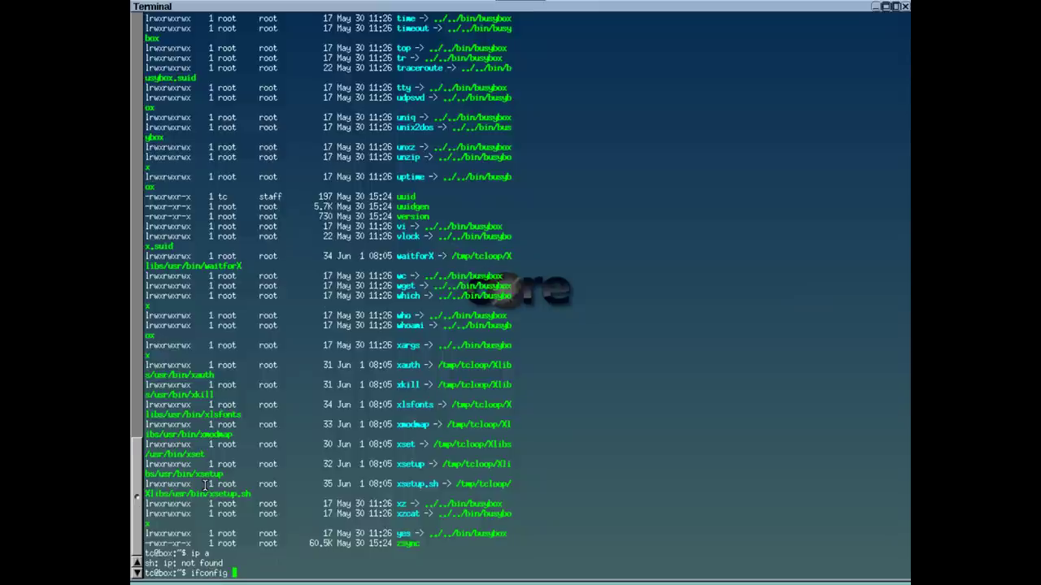
pyautogui.press('Return')
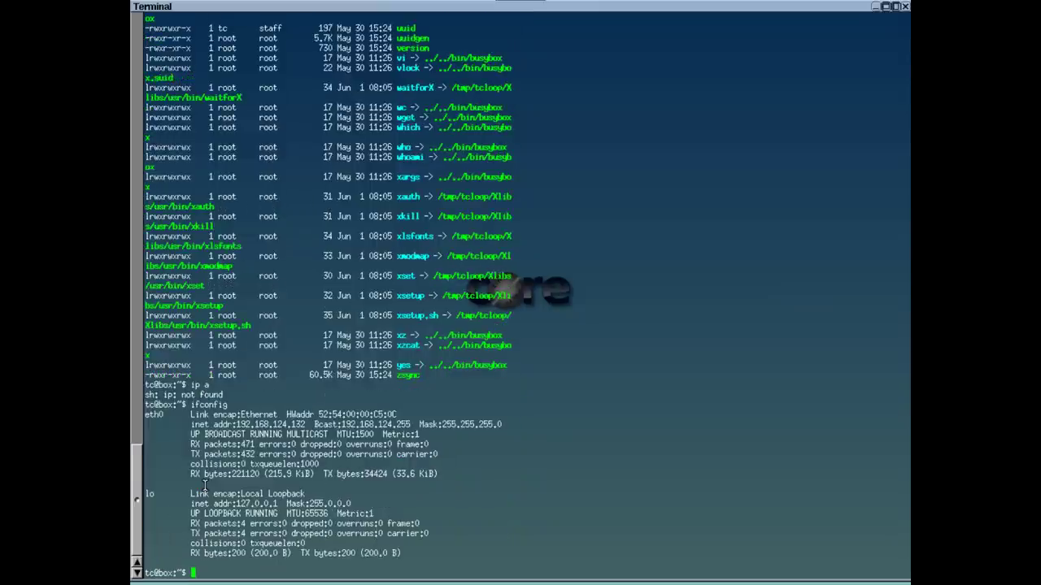
# - Test the internet connection by pinging goo.gl, and stop the ping after a few replies
pyautogui.write('ping ')
pyautogui.write('goo')
pyautogui.write('gl.')
pyautogui.press('BackSpace')
pyautogui.press('BackSpace')
pyautogui.press('BackSpace')
pyautogui.write('.gl')
pyautogui.press('Return')
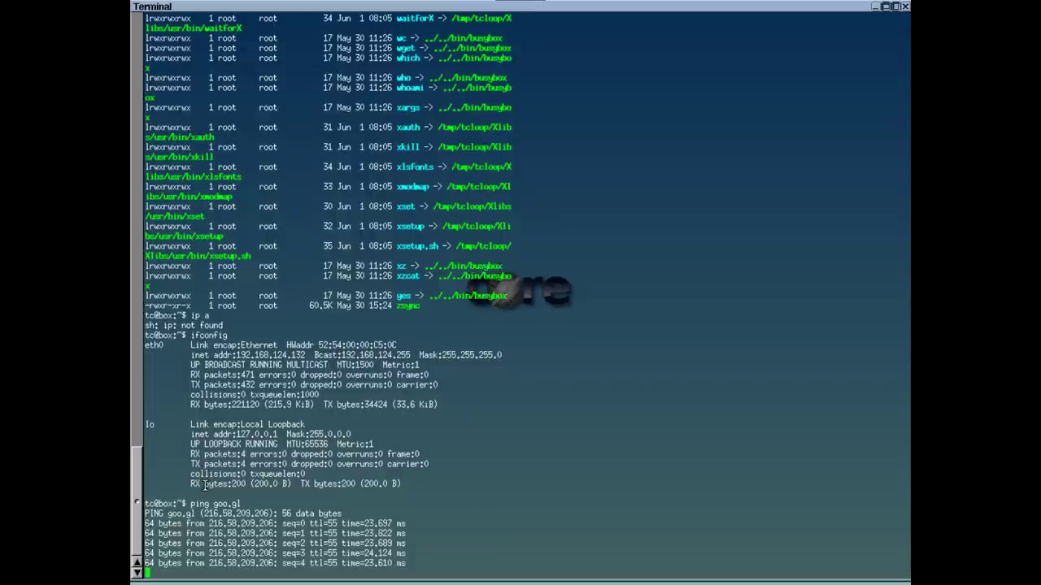
pyautogui.hotkey('ctrl', 'c')
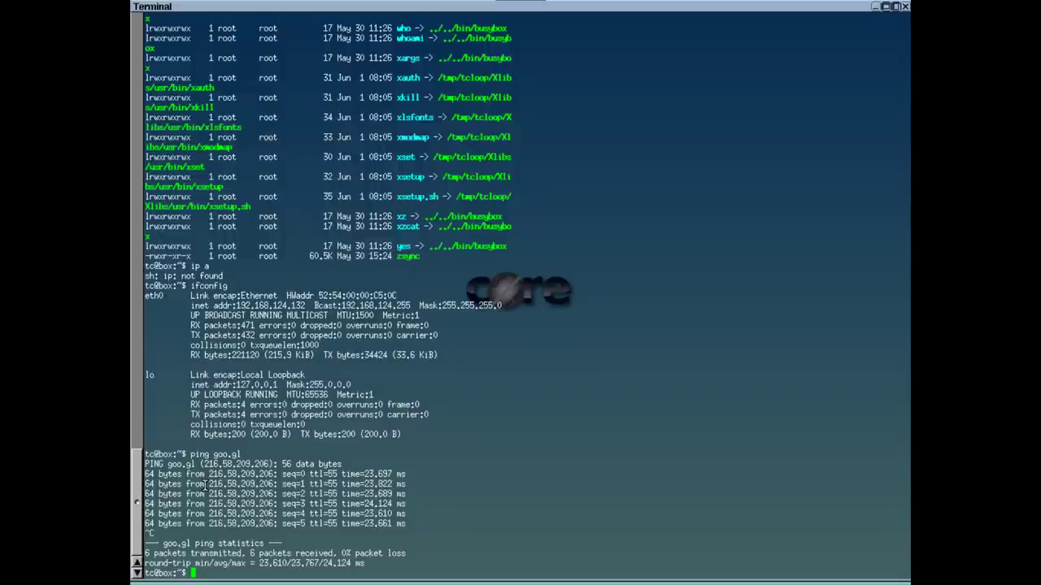
pyautogui.write('Xvesa')
pyautogui.press('BackSpace')
pyautogui.press('BackSpace')
pyautogui.press('BackSpace')
pyautogui.press('BackSpace')
pyautogui.press('BackSpace')
pyautogui.press('BackSpace')
# - Go back to the start of the /usr/bin/ output and review its commands again down through the tce tools
pyautogui.scroll(5, 345, 323)
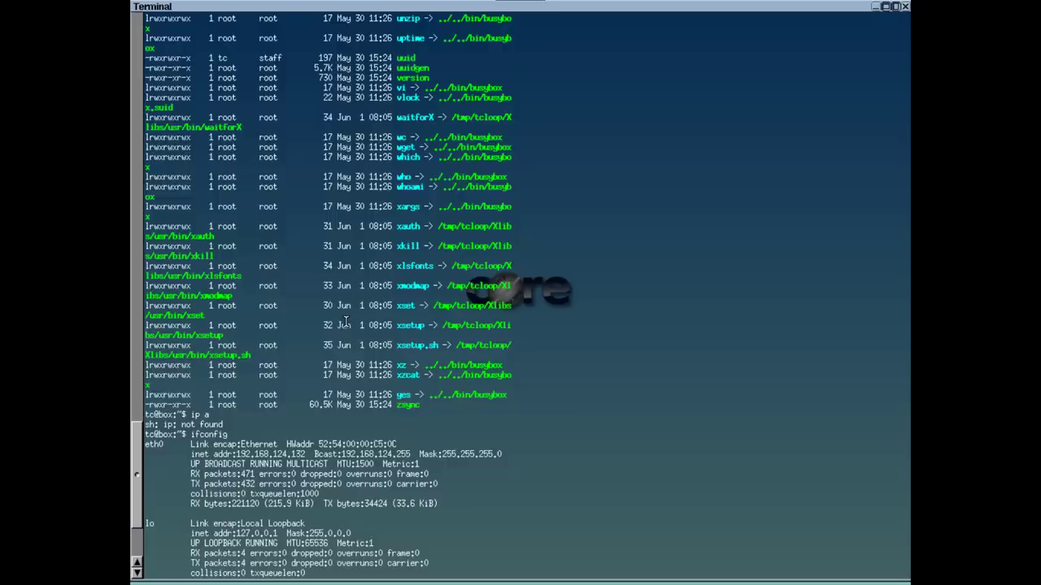
pyautogui.scroll(10, 346, 323)
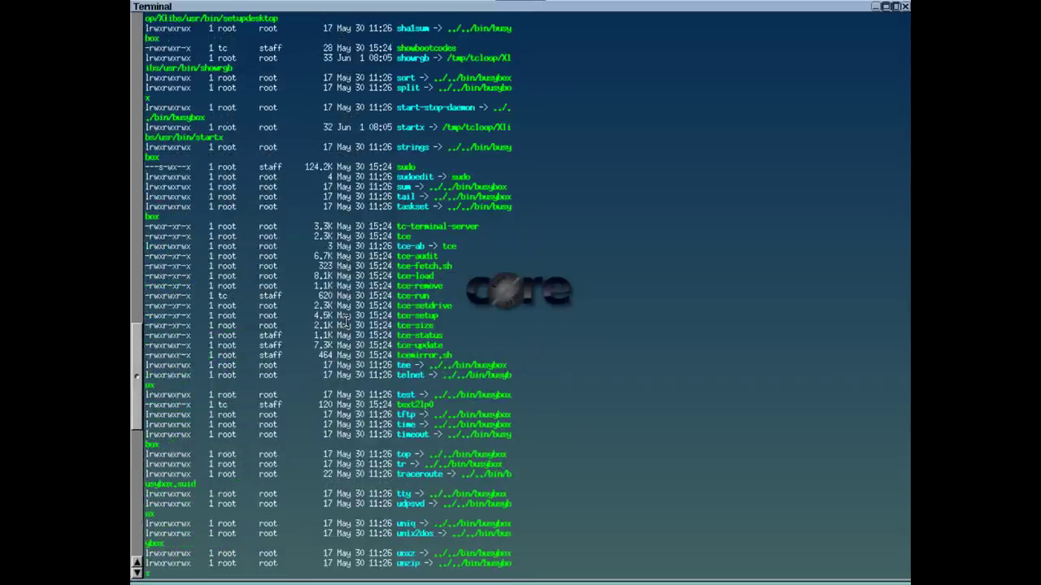
pyautogui.scroll(20, 345, 323)
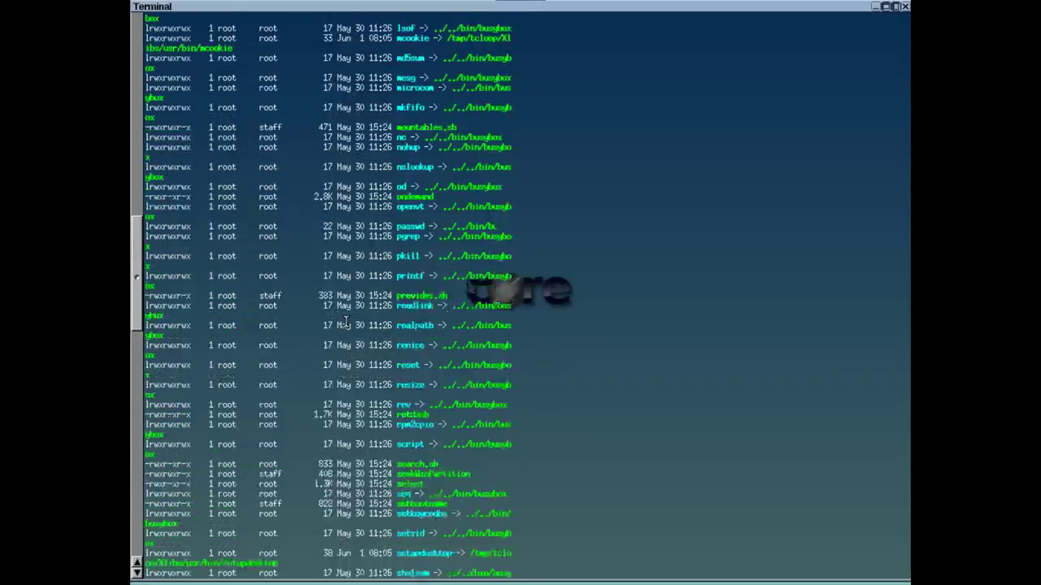
pyautogui.scroll(20, 346, 323)
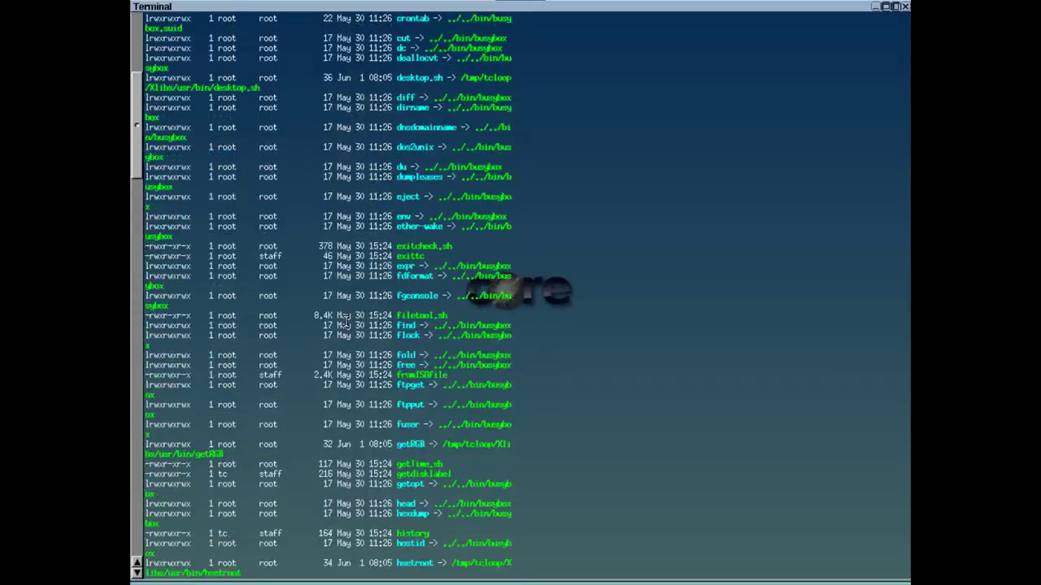
pyautogui.scroll(1, 345, 322)
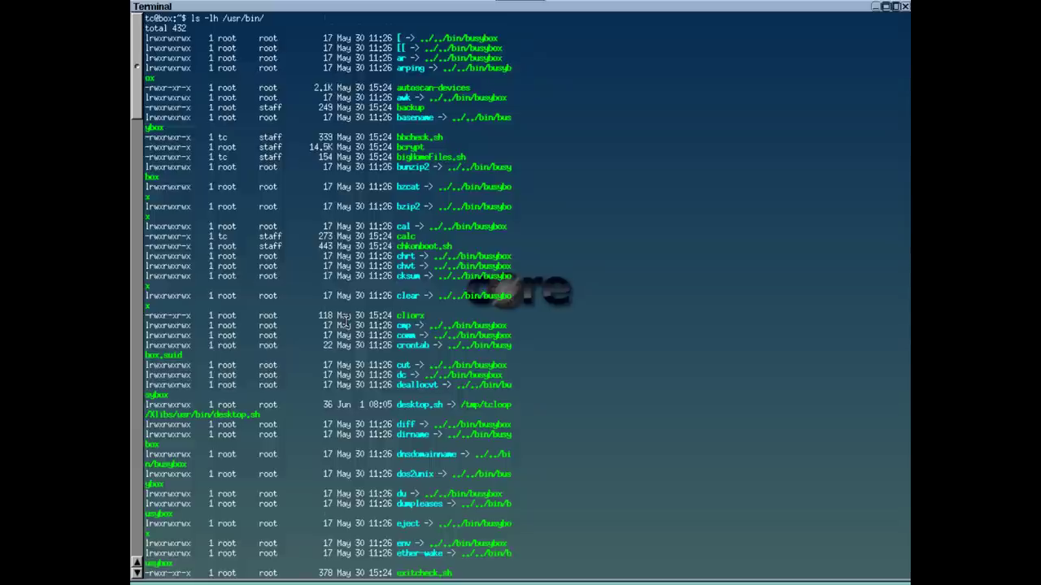
pyautogui.scroll(-20, 346, 322)
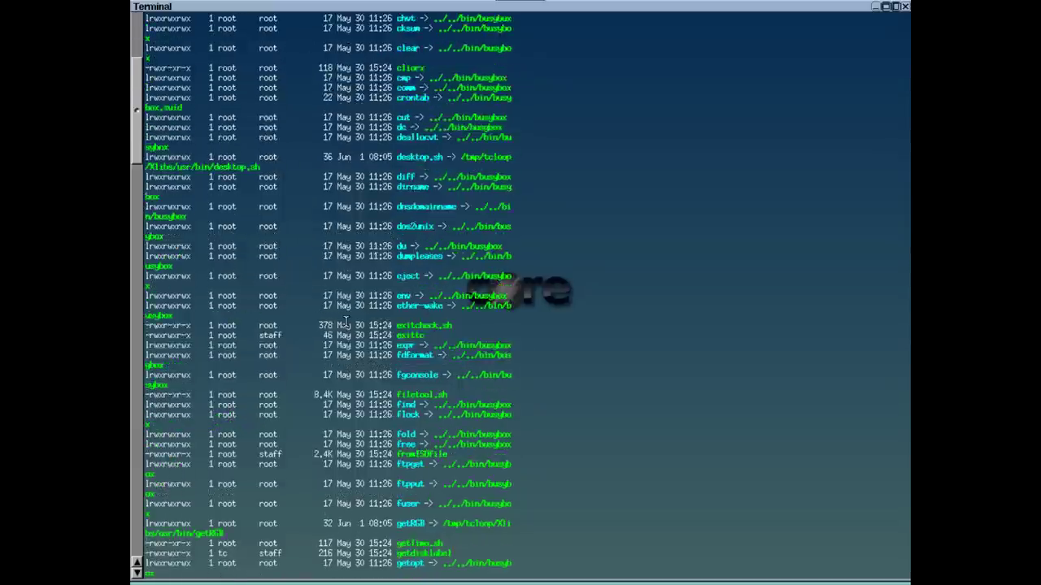
pyautogui.scroll(-20, 346, 322)
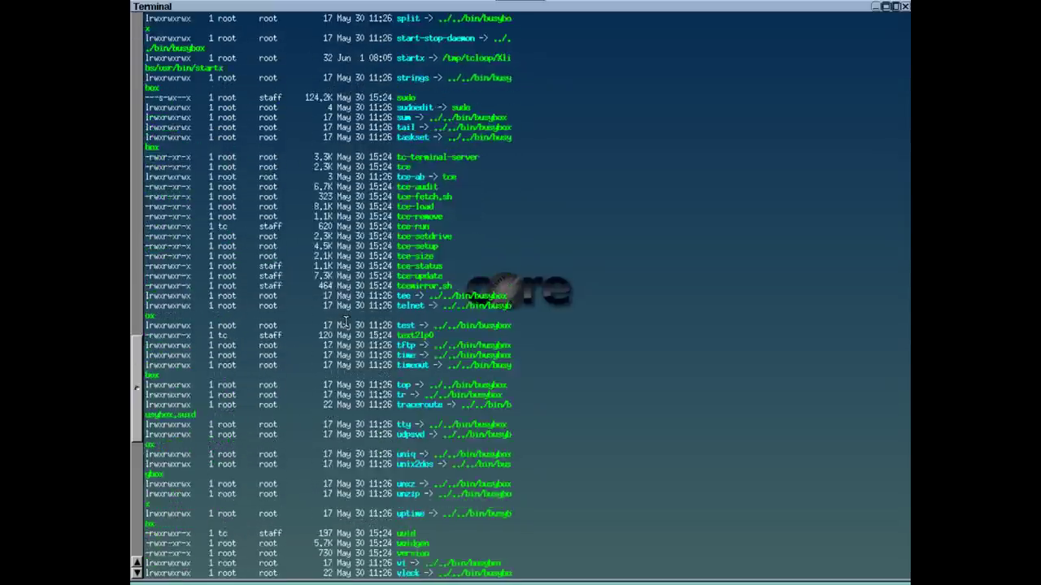